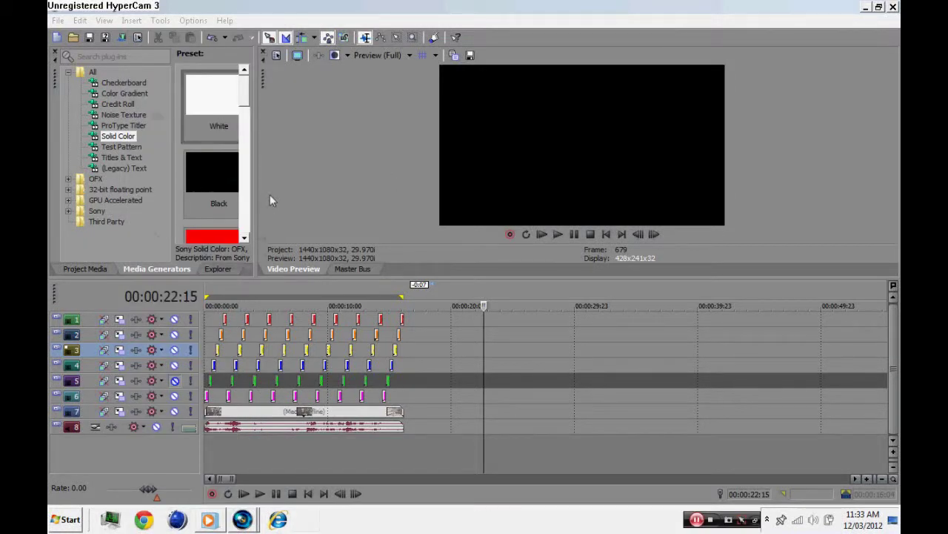
Toggle the Master Bus and Video Preview tabs and show the Explorer file browser.
click(345, 268)
click(308, 270)
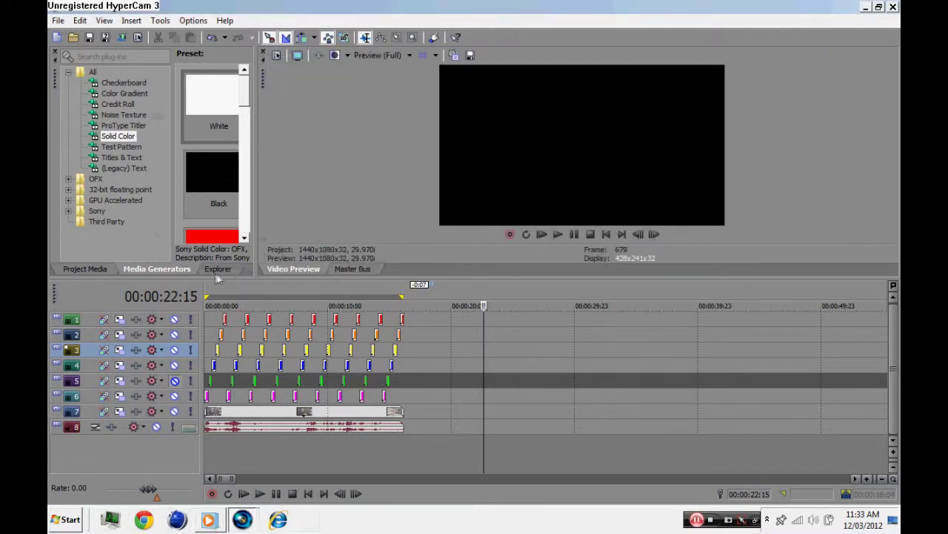
click(217, 271)
click(354, 268)
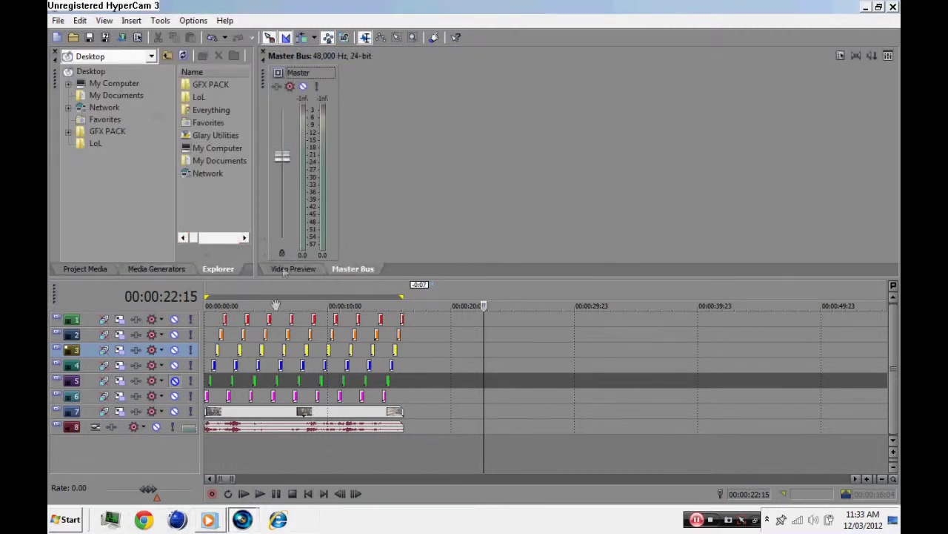
click(289, 269)
Scroll the timeline to the start and enlarge the audio track to see its waveform.
mouse_move(448, 350)
mouse_down()
mouse_move(124, 351)
mouse_move(516, 343)
mouse_up()
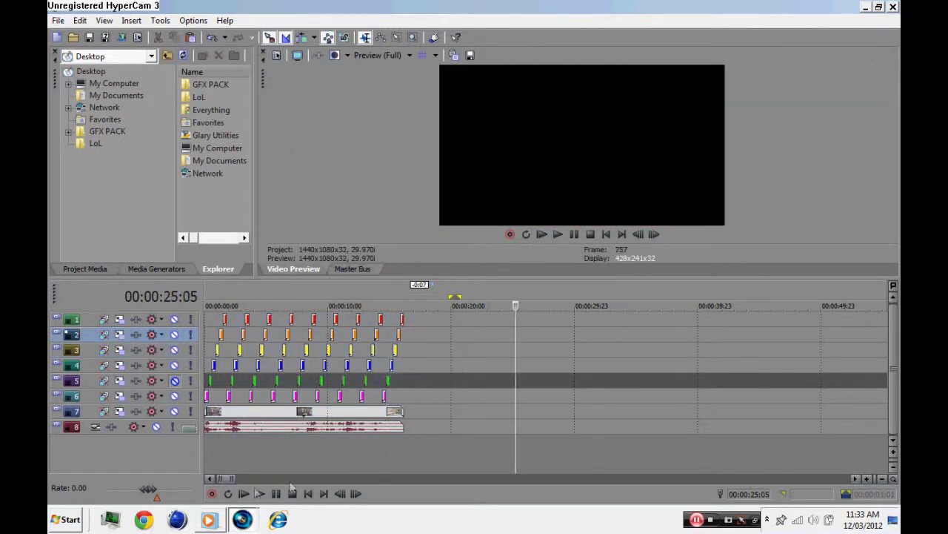
scroll(231, 452, up, 3)
scroll(231, 452, up, 3)
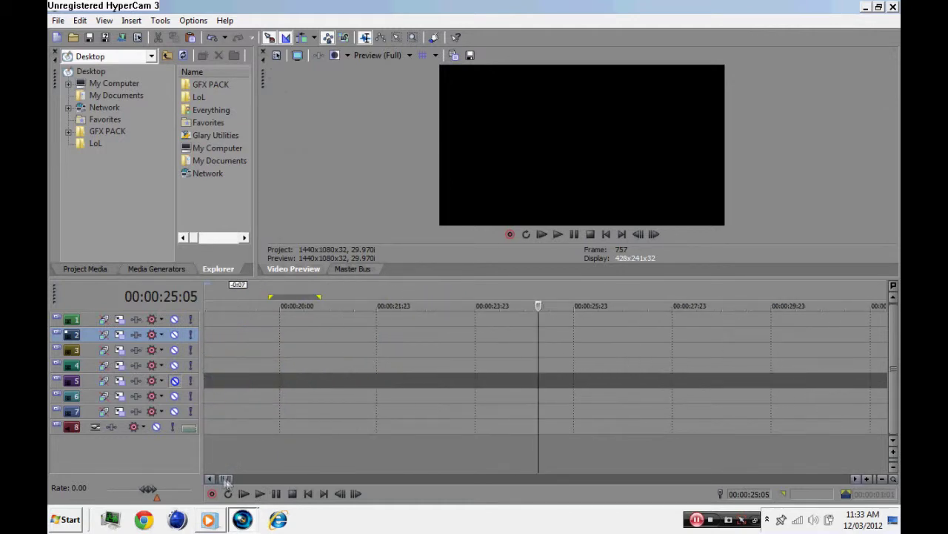
drag(223, 477, 220, 481)
click(255, 448)
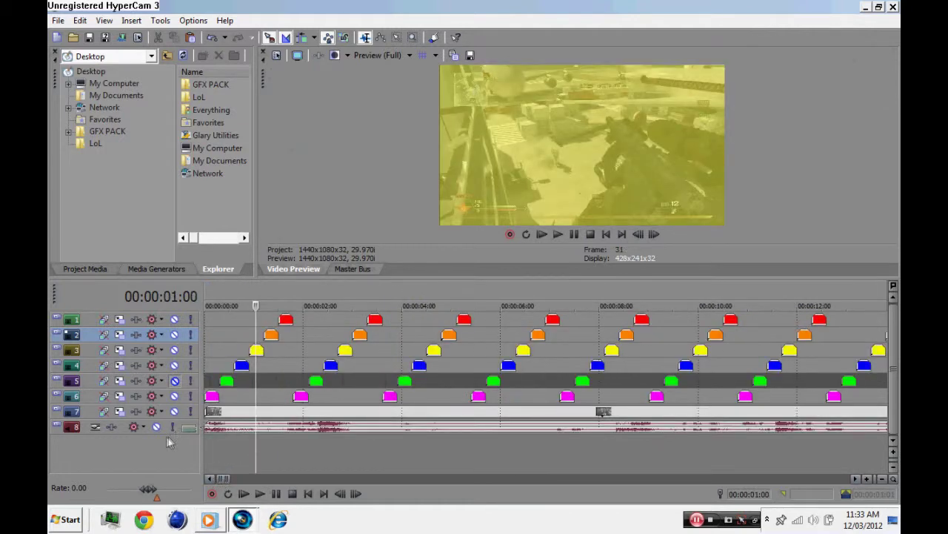
mouse_move(167, 434)
mouse_down()
mouse_move(165, 448)
mouse_move(168, 436)
mouse_up()
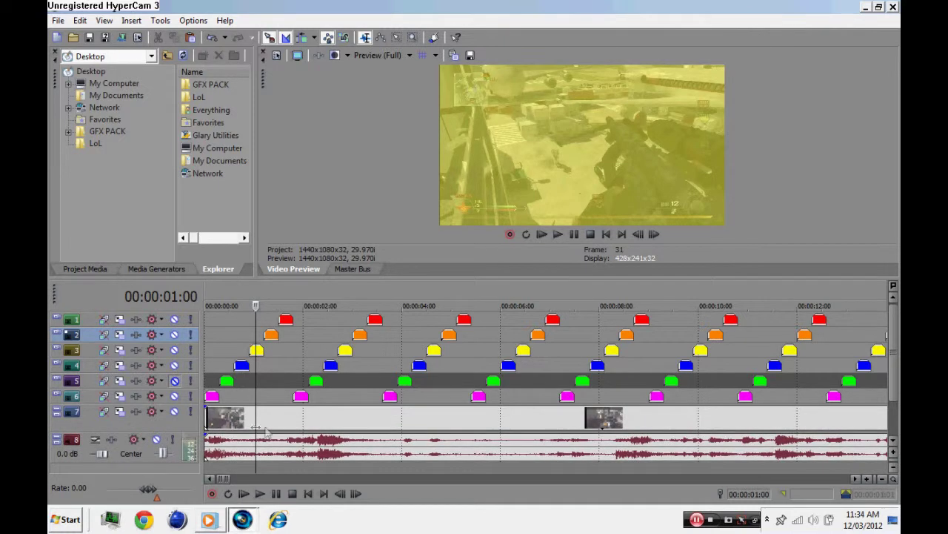
click(275, 463)
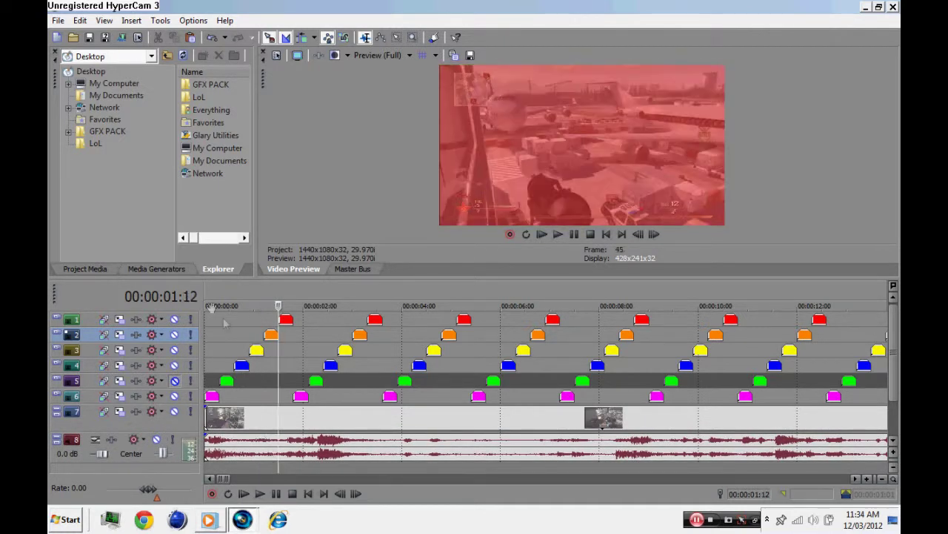
Show the Solid Color presets in a three-column grid and enlarge track 6's magenta events.
click(156, 271)
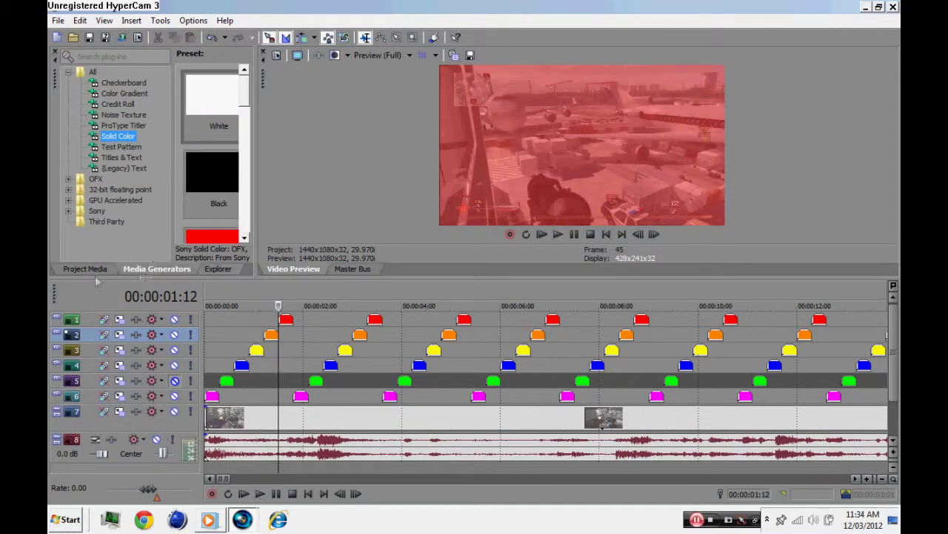
drag(256, 158, 399, 133)
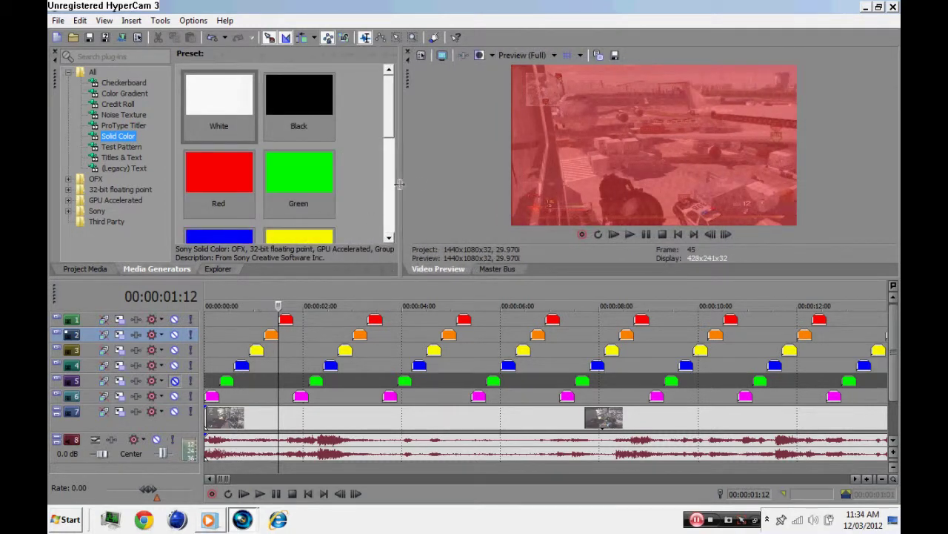
drag(400, 184, 494, 184)
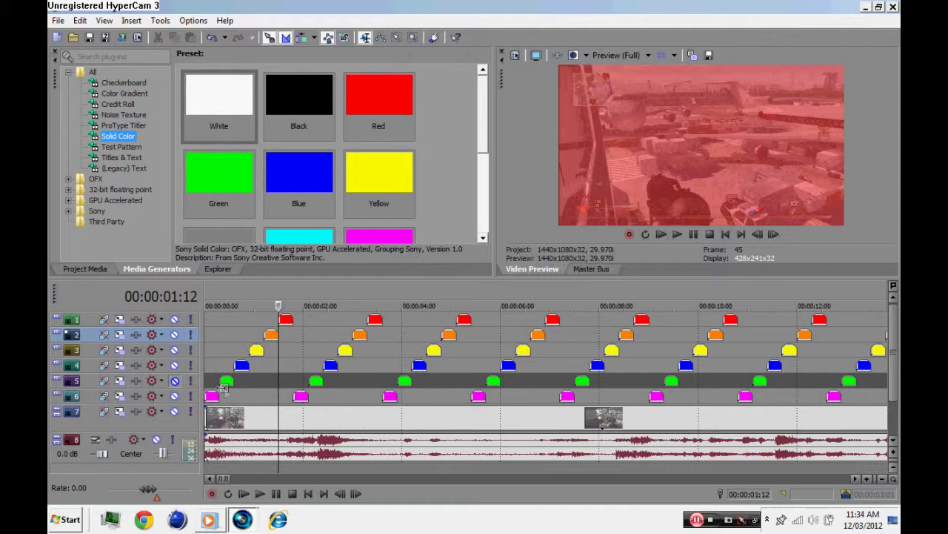
drag(162, 404, 163, 426)
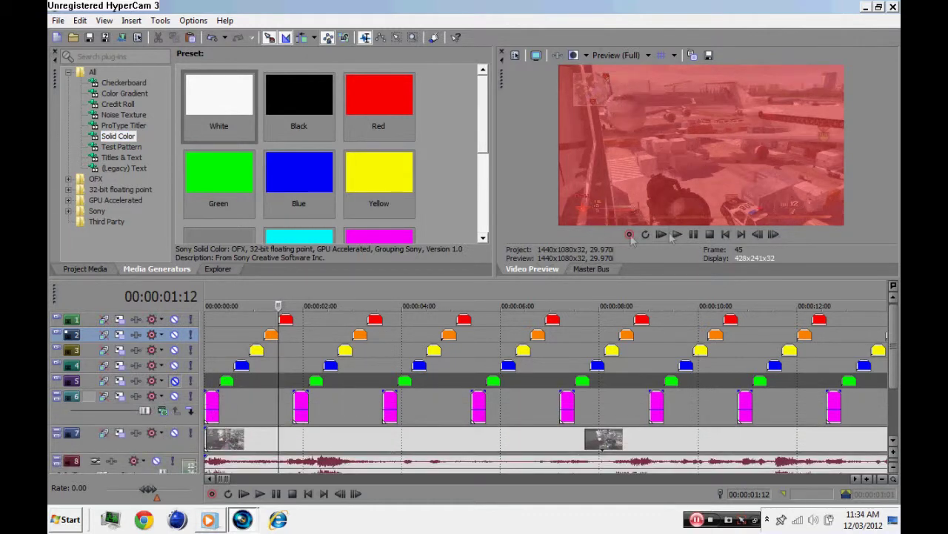
click(239, 305)
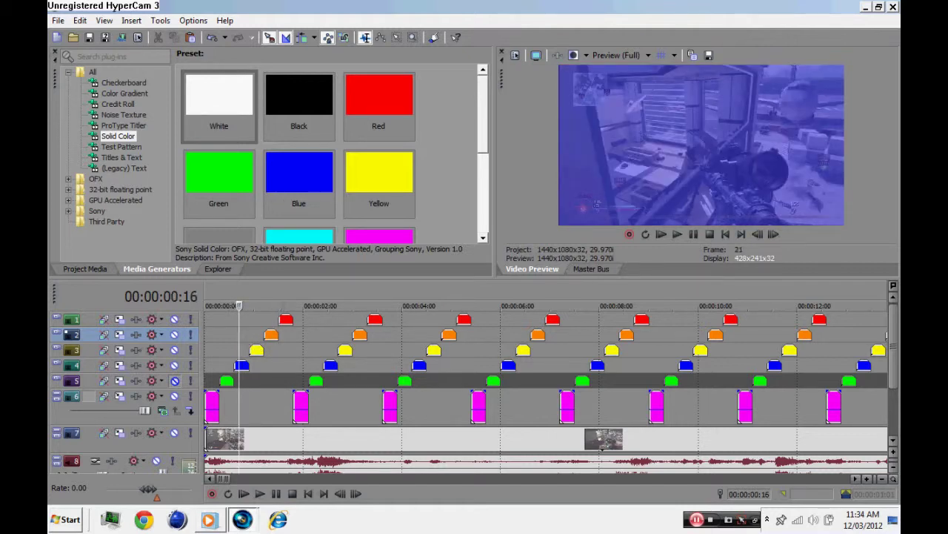
click(256, 328)
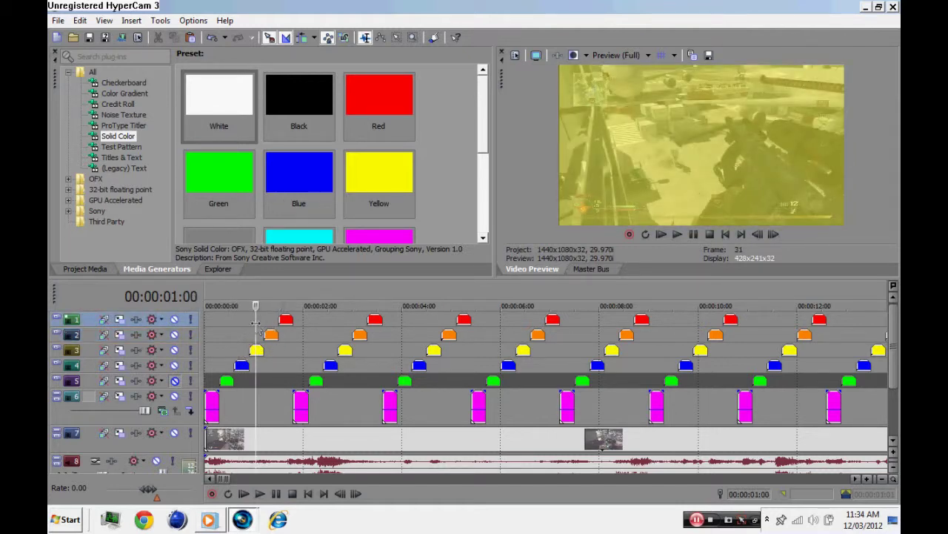
key(space)
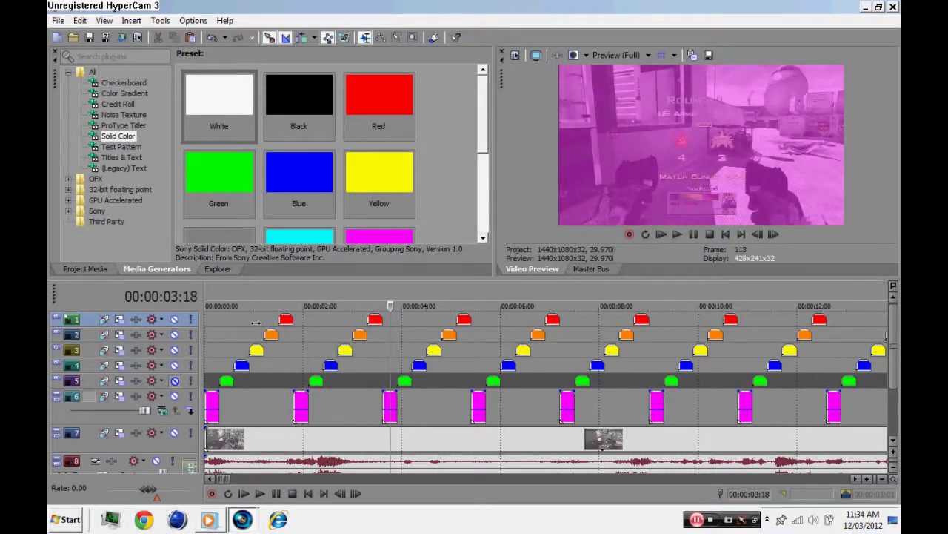
click(212, 414)
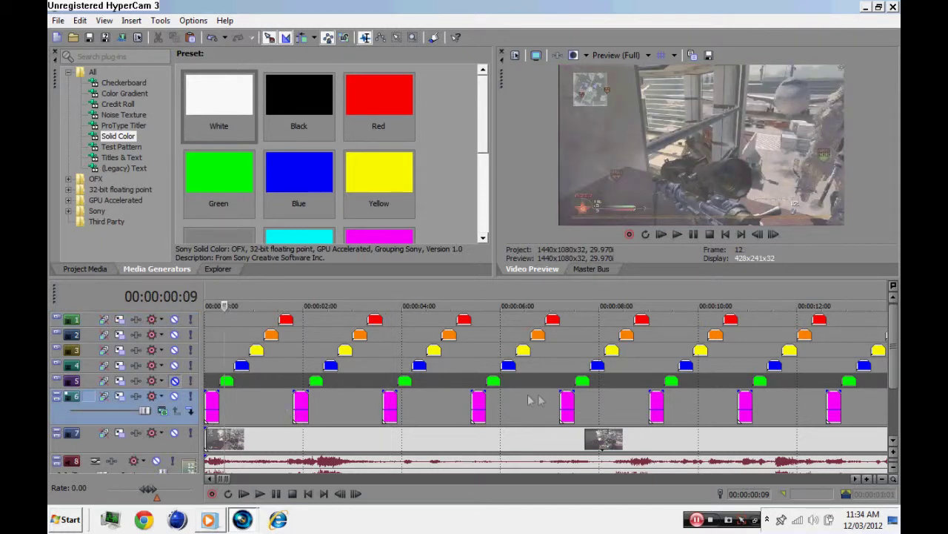
Zoom in near the timeline start and unmute track 5's green flashes.
scroll(229, 395, up, 3)
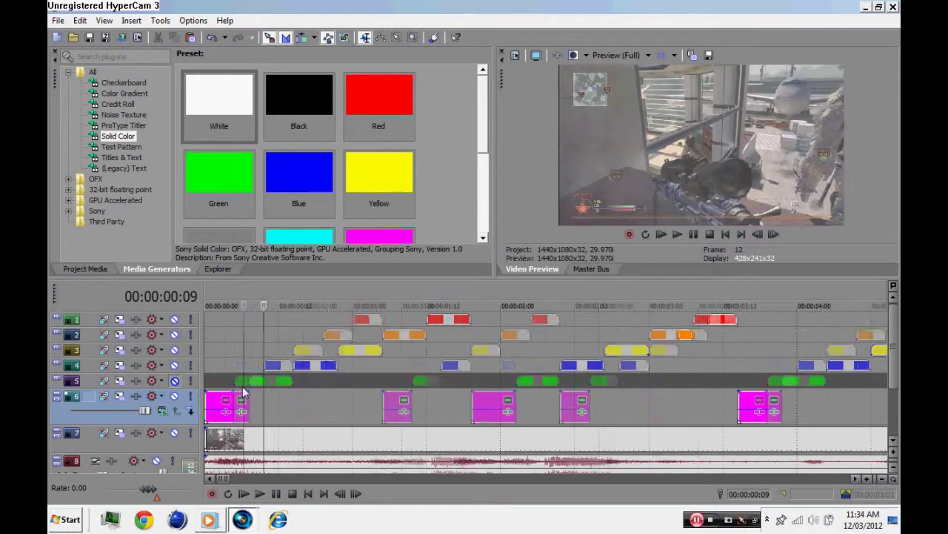
scroll(237, 391, up, 3)
click(249, 385)
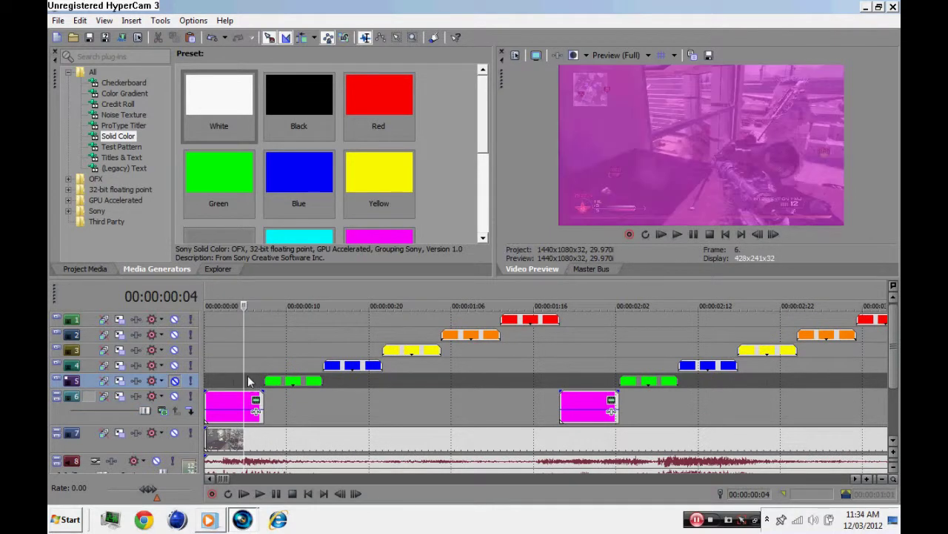
key(Right)
key(Right)
key(Right)
key(Right)
key(Right)
key(Right)
key(Right)
key(Right)
key(Right)
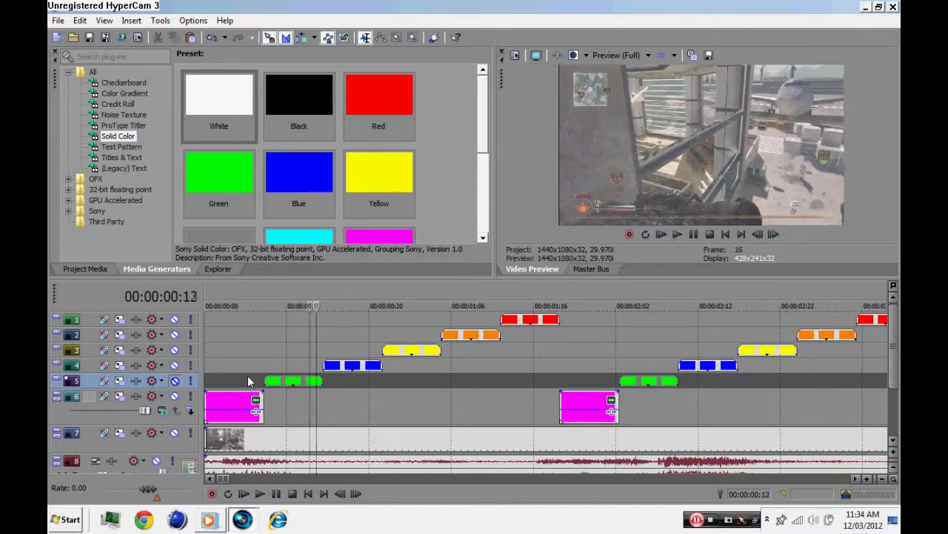
click(175, 381)
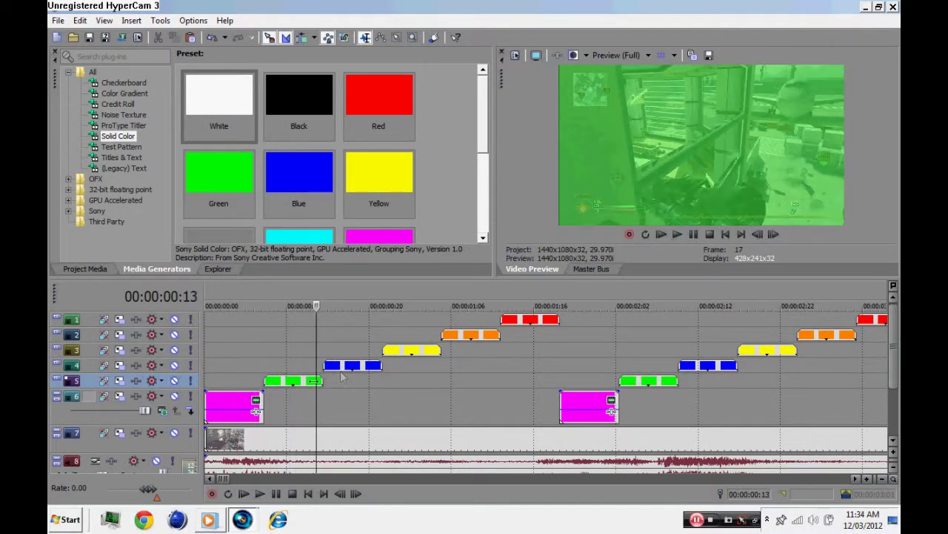
Step frame by frame from the start and make track 5 taller.
click(222, 361)
key(Right)
key(Right)
key(Right)
key(Right)
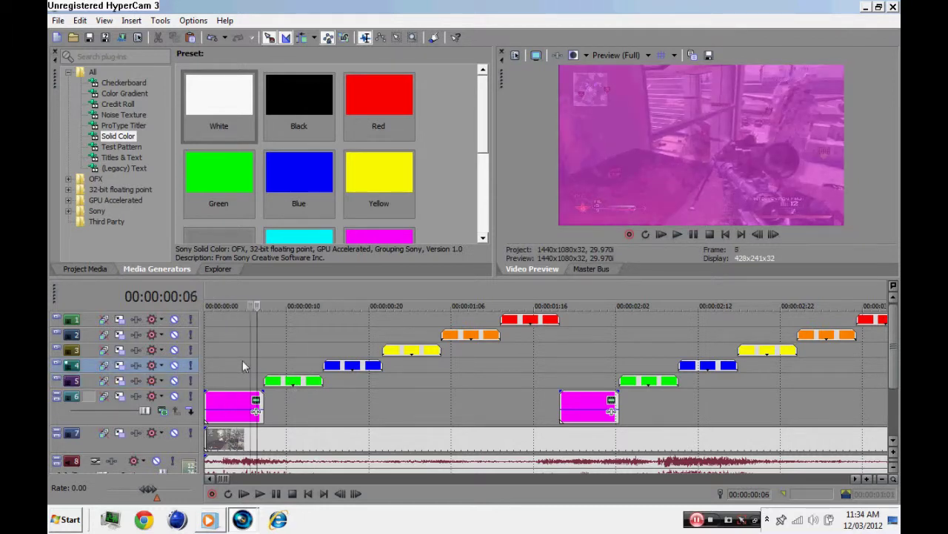
key(Right)
key(Right)
key(Right)
key(Right)
key(Right)
key(Right)
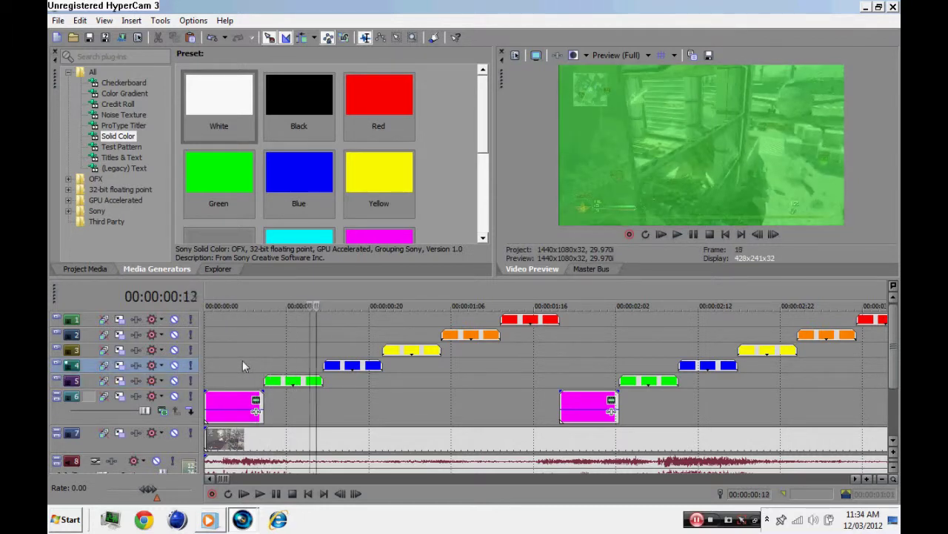
key(Right)
key(Right)
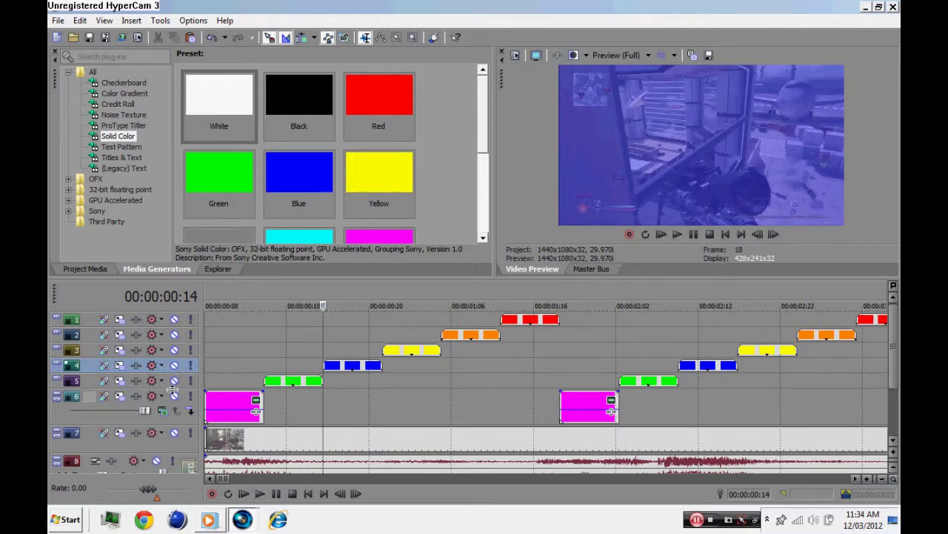
drag(182, 388, 197, 399)
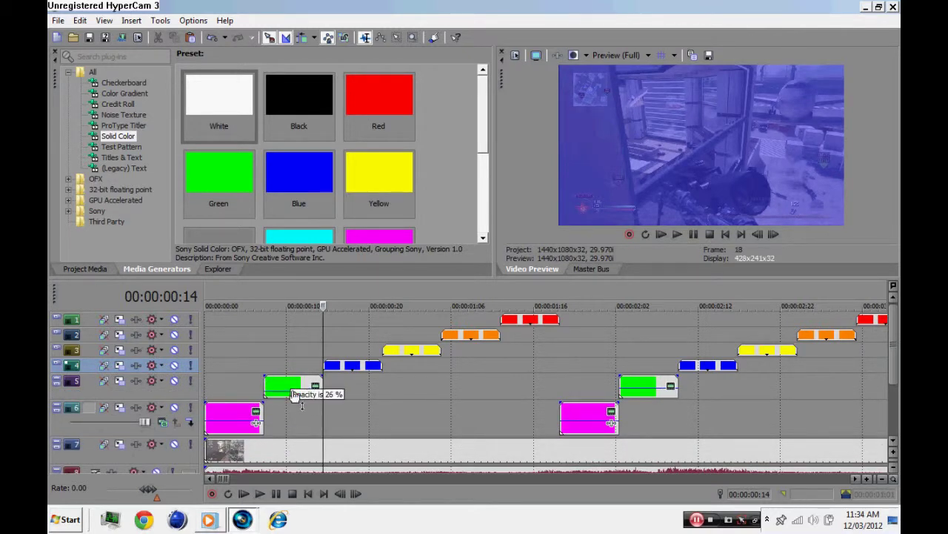
click(294, 395)
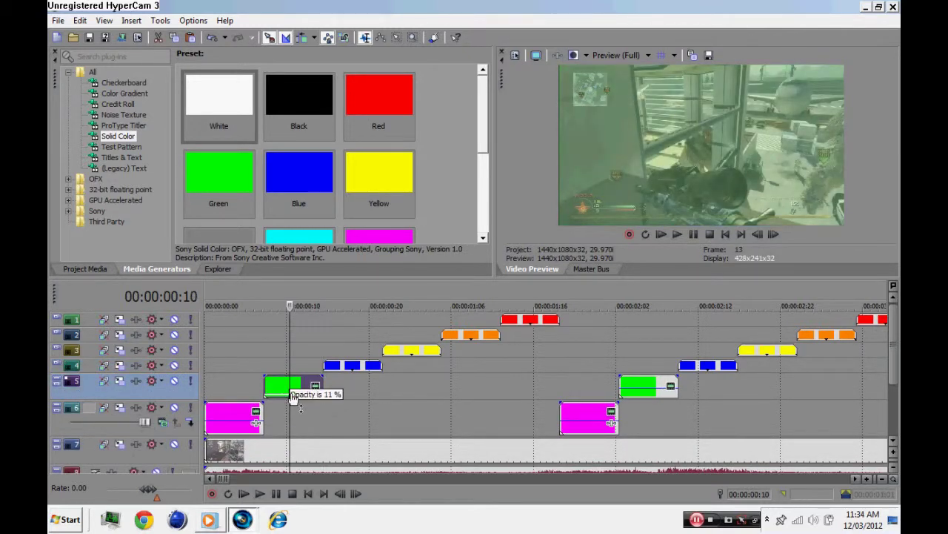
click(243, 425)
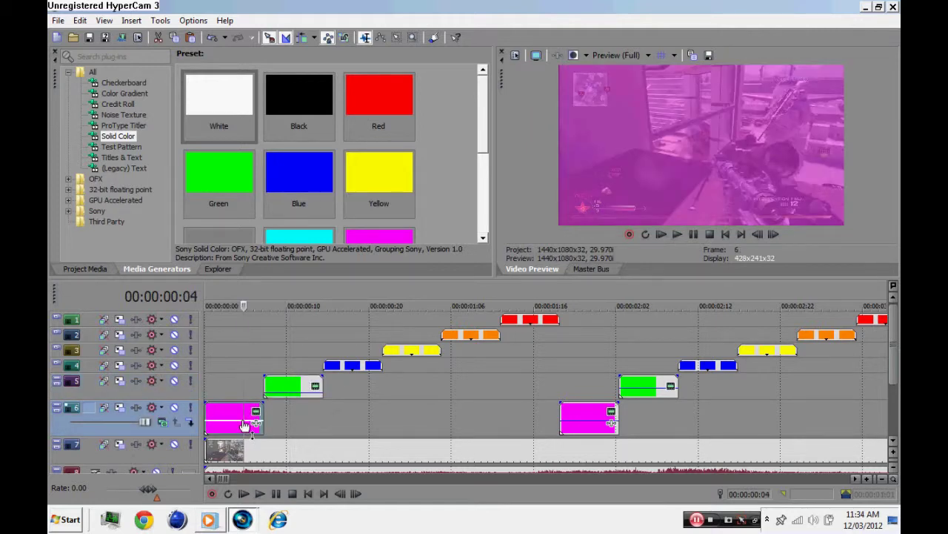
click(223, 393)
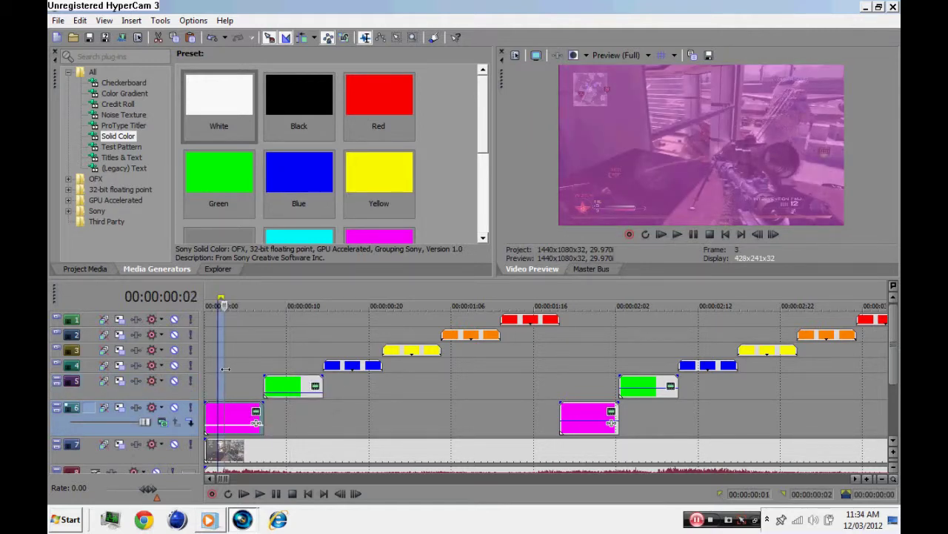
click(226, 368)
key(space)
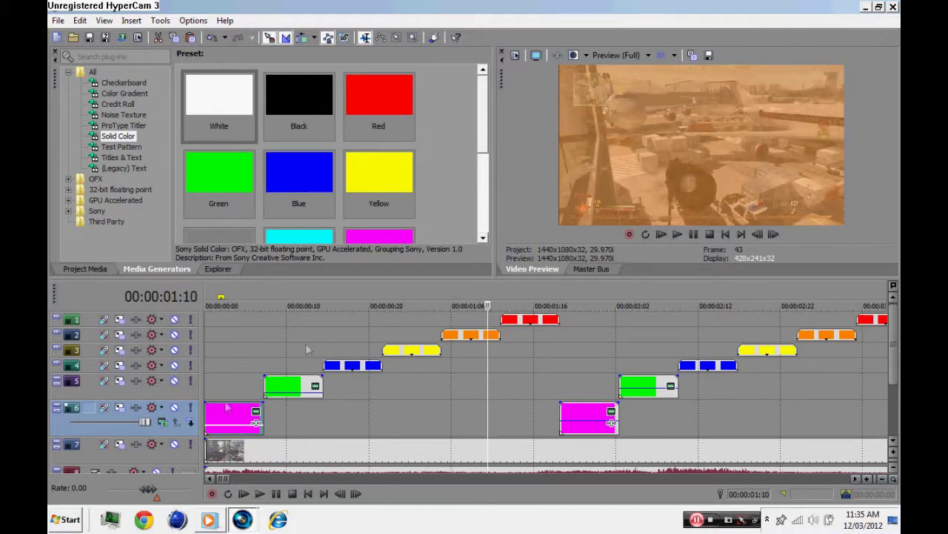
Select the time range from about 2:09 to 16:04 covering the repeated flashes.
click(576, 370)
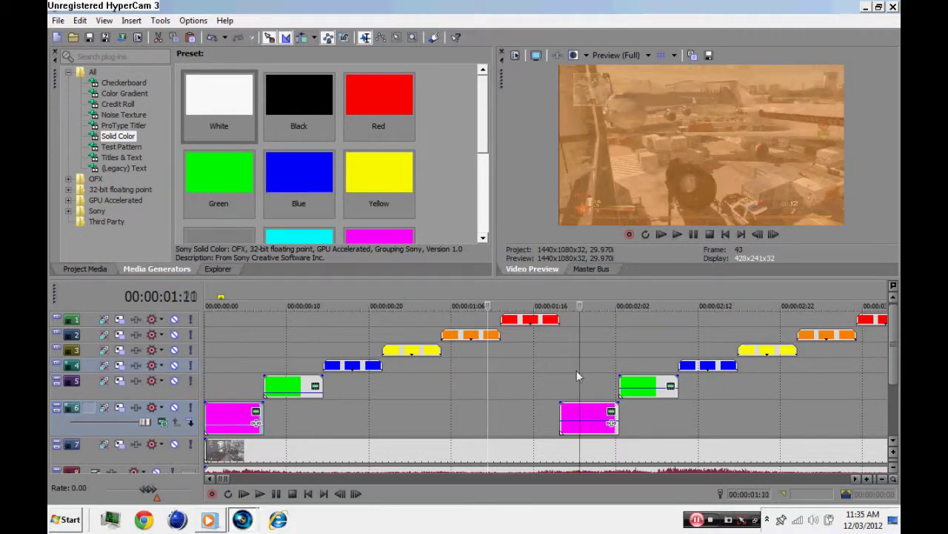
mouse_move(556, 381)
mouse_down()
mouse_move(896, 383)
mouse_move(897, 368)
mouse_up()
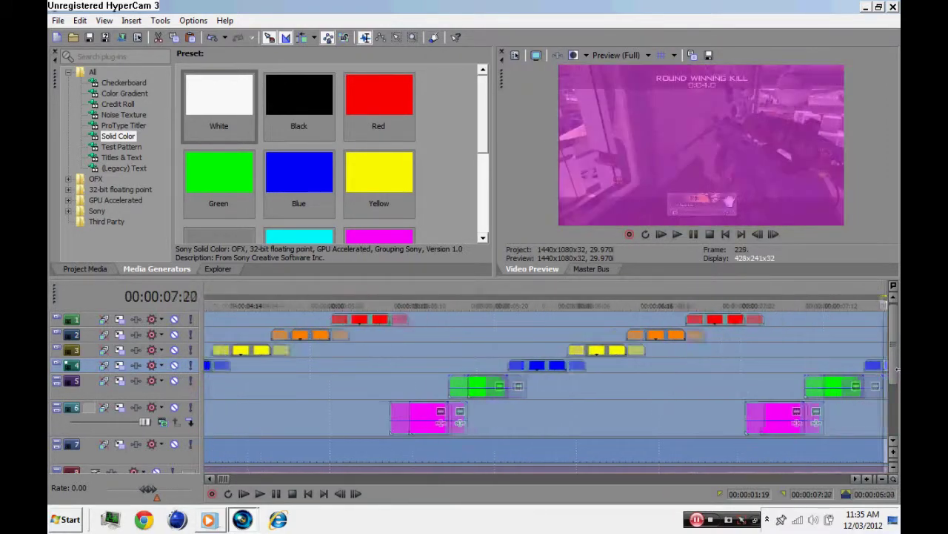
drag(897, 368, 868, 358)
scroll(869, 358, down, 5)
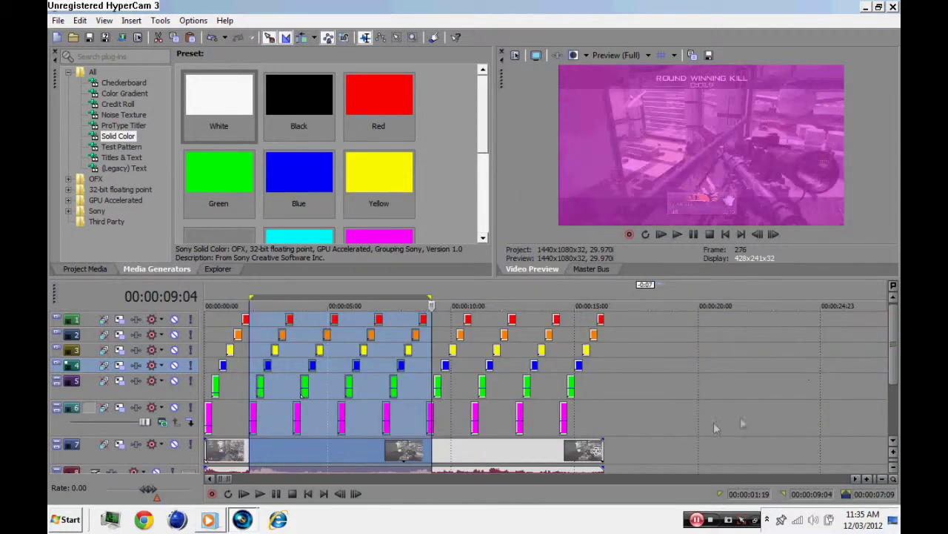
scroll(296, 386, down, 3)
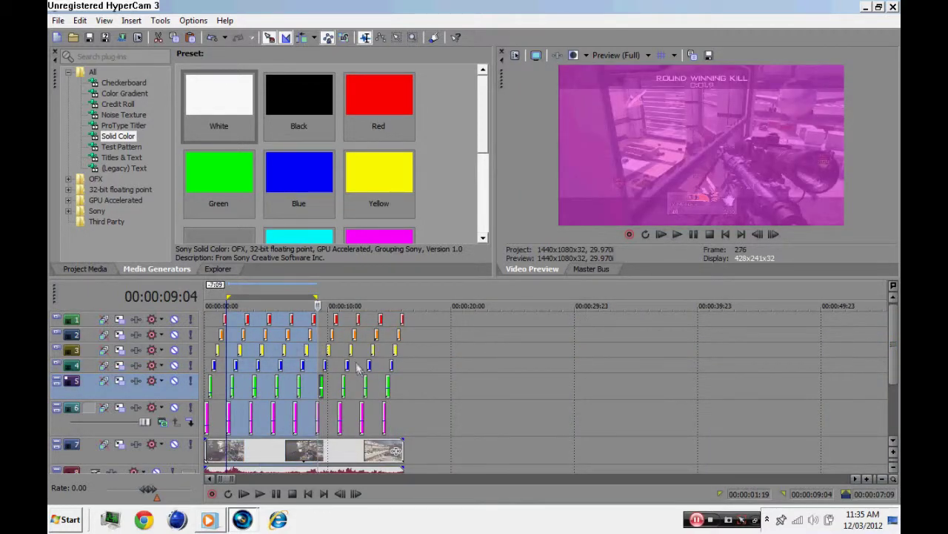
drag(403, 368, 236, 370)
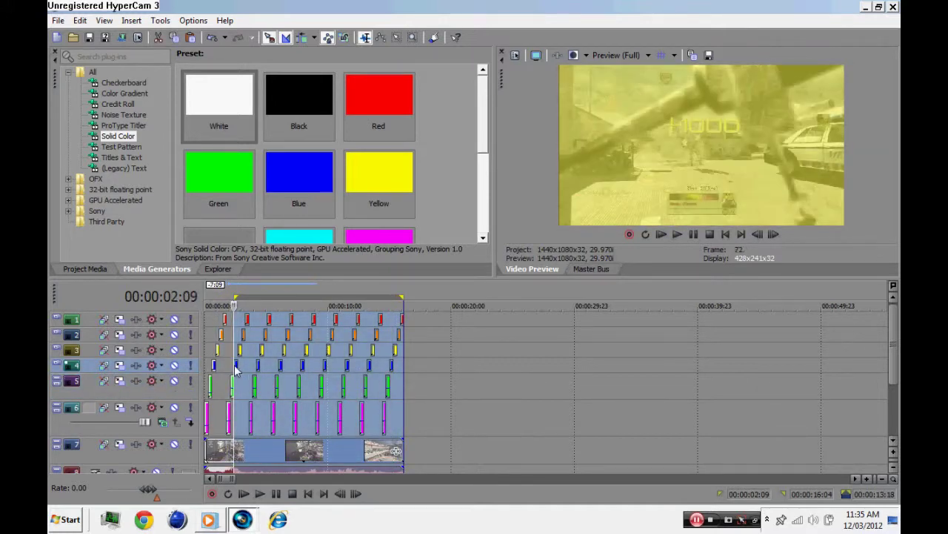
Delete the events in the selected range and stretch the gameplay clip back across the timeline.
key(Delete)
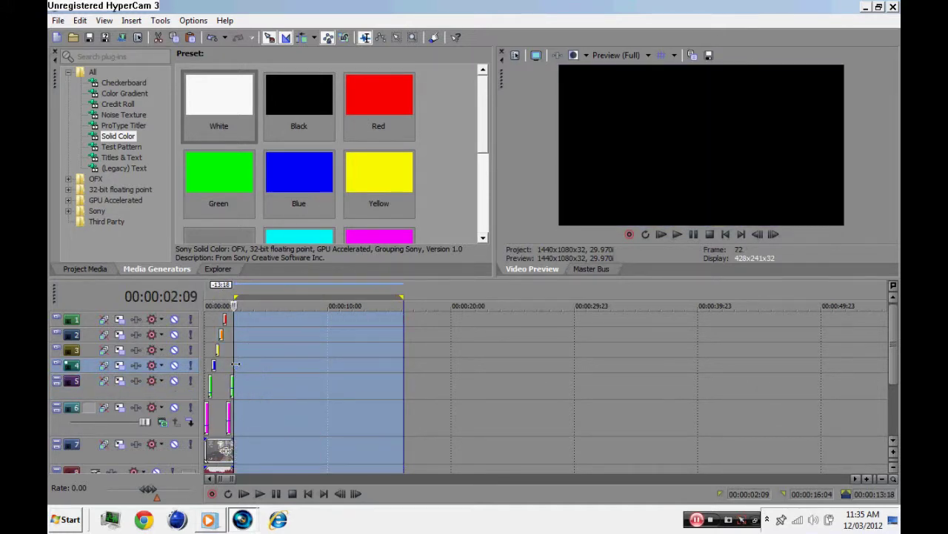
click(469, 369)
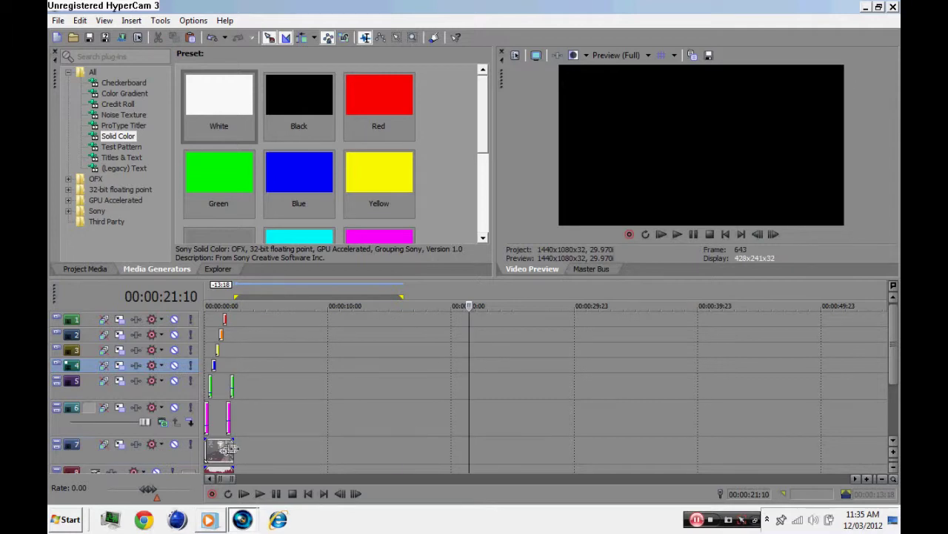
drag(228, 448, 437, 449)
click(249, 365)
scroll(264, 366, up, 5)
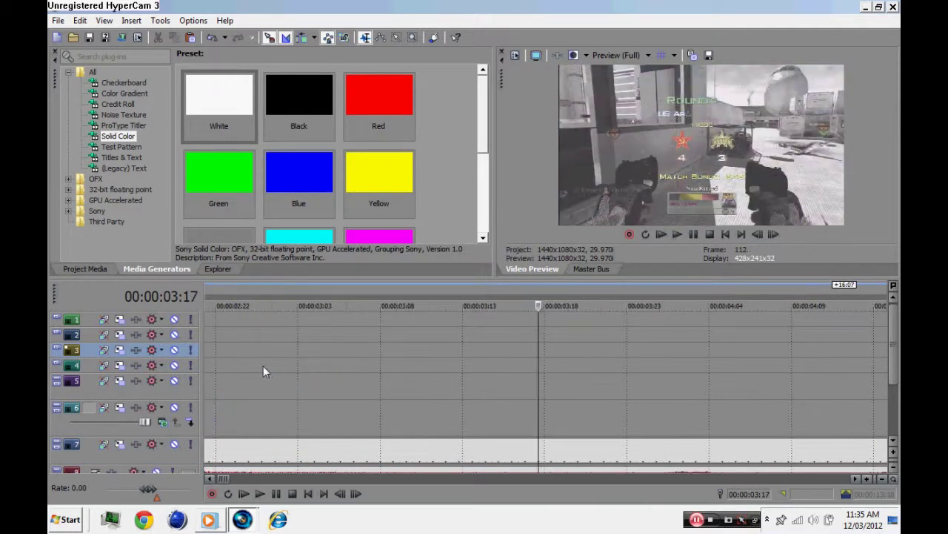
click(209, 479)
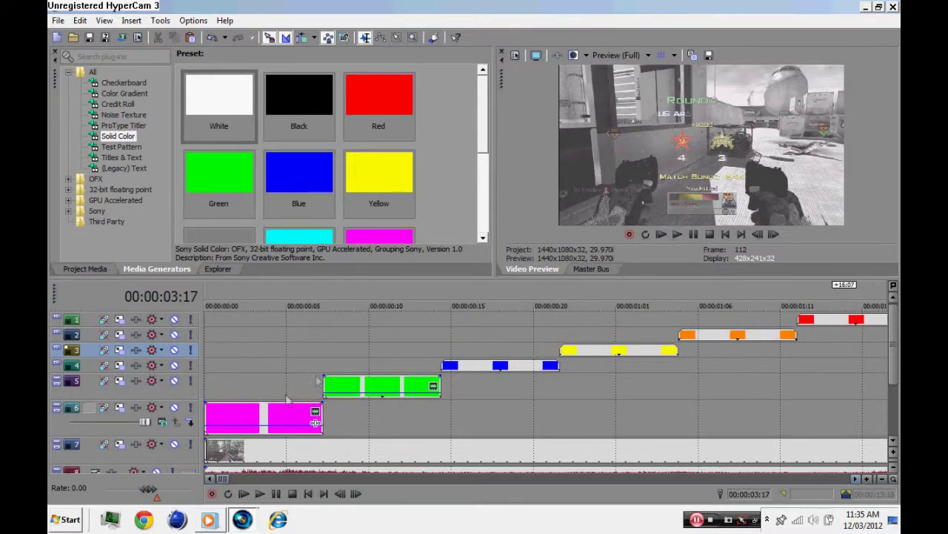
Rearrange the green and blue events, then delete the magenta and green events.
drag(362, 393, 243, 393)
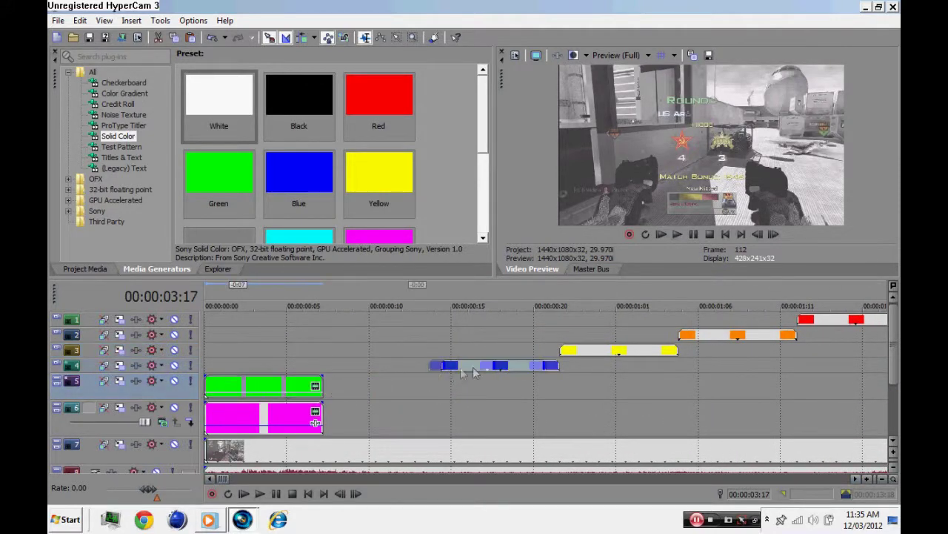
mouse_move(473, 367)
mouse_down()
mouse_move(228, 365)
mouse_move(475, 364)
mouse_up()
mouse_move(252, 388)
mouse_down()
mouse_move(381, 388)
mouse_move(370, 390)
mouse_up()
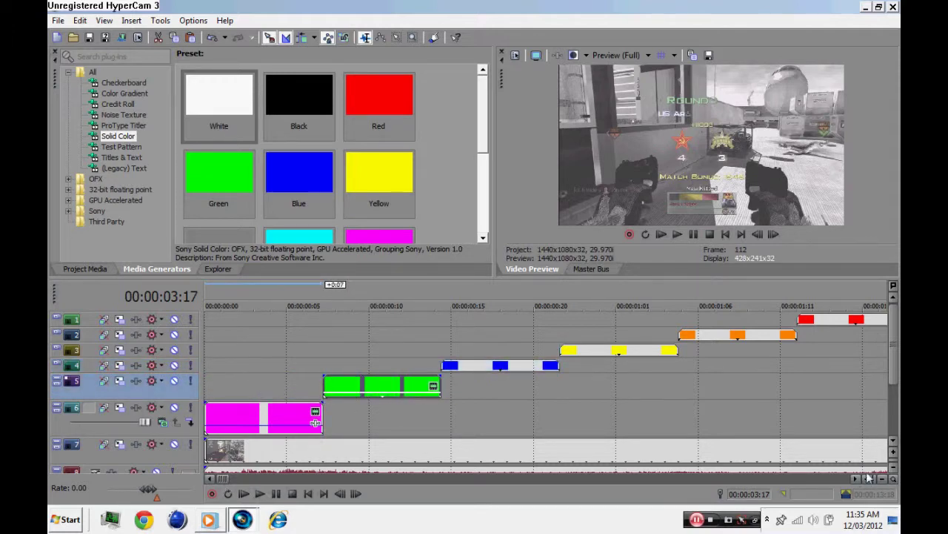
drag(277, 426, 720, 429)
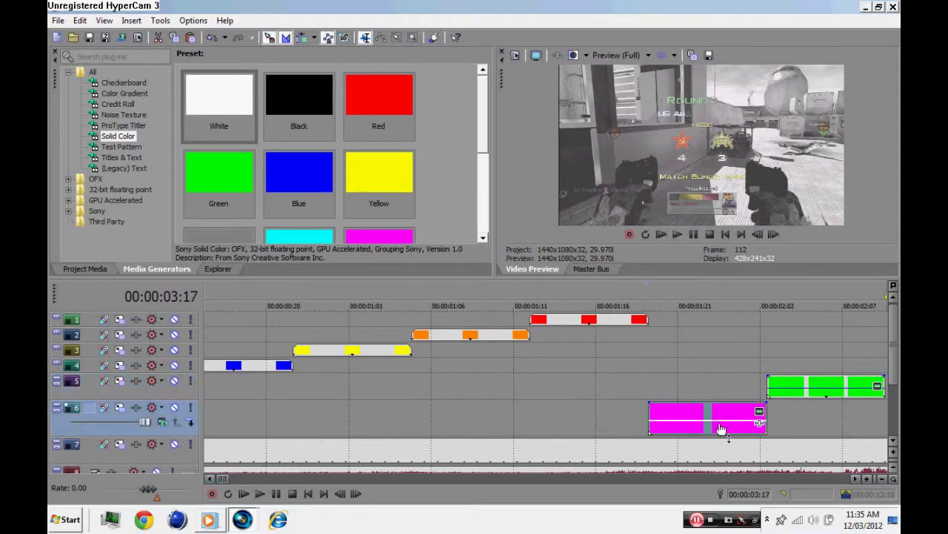
key(Delete)
click(847, 385)
key(Delete)
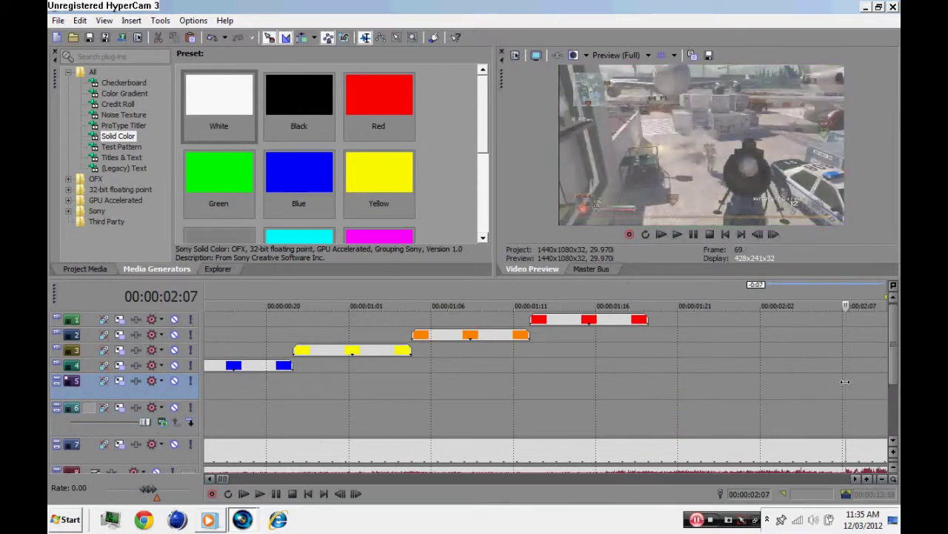
scroll(388, 437, down, 3)
scroll(371, 448, down, 2)
Undo the deletion and place new copies of the magenta, green, blue and yellow events further along.
key(ctrl+z)
key(ctrl+z)
key(ctrl+z)
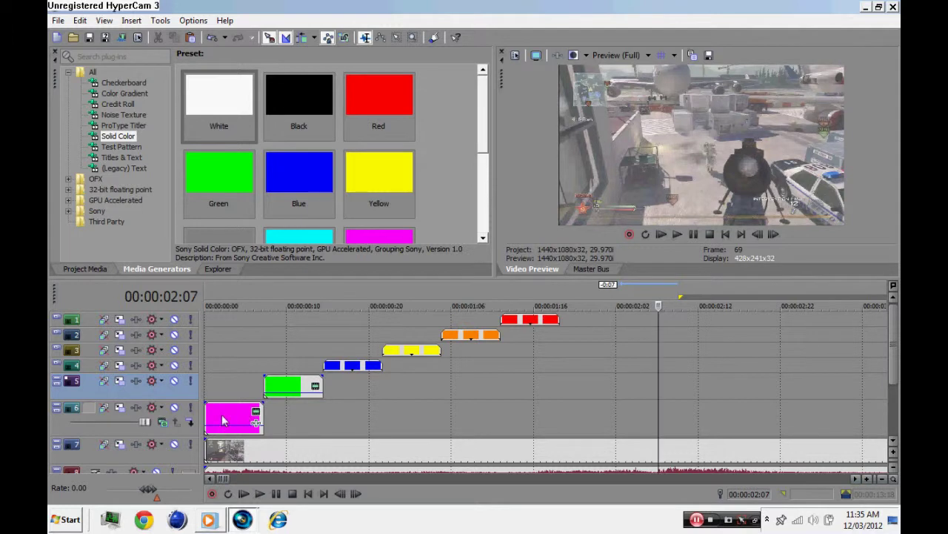
drag(219, 422, 524, 403)
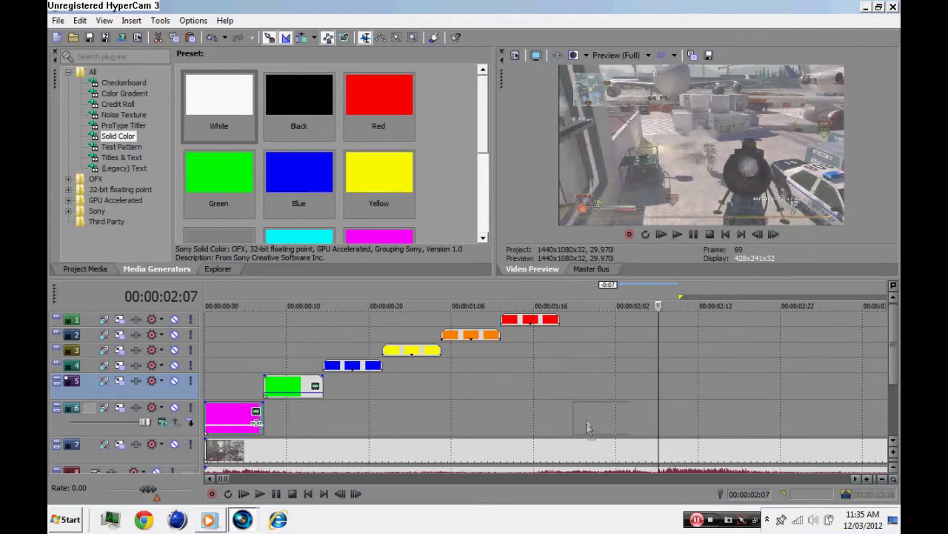
drag(579, 433, 580, 434)
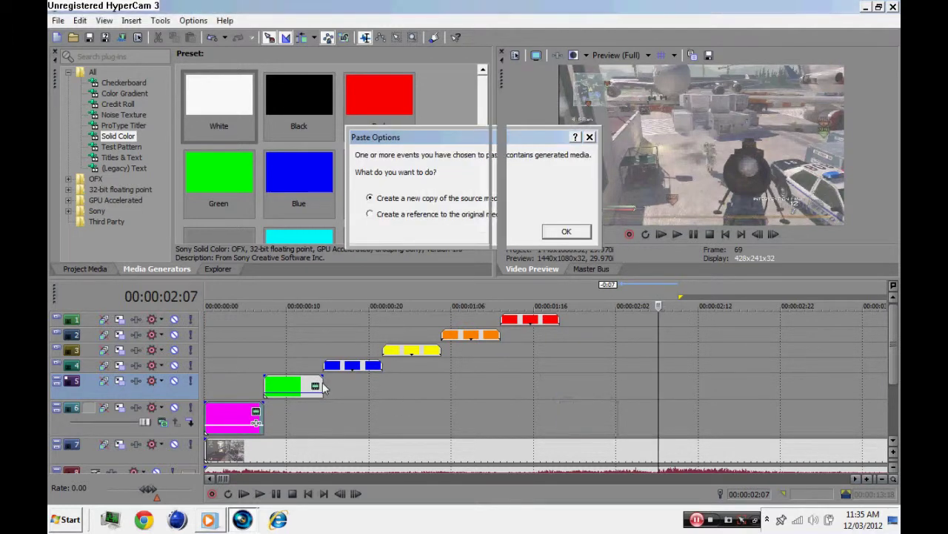
key(Return)
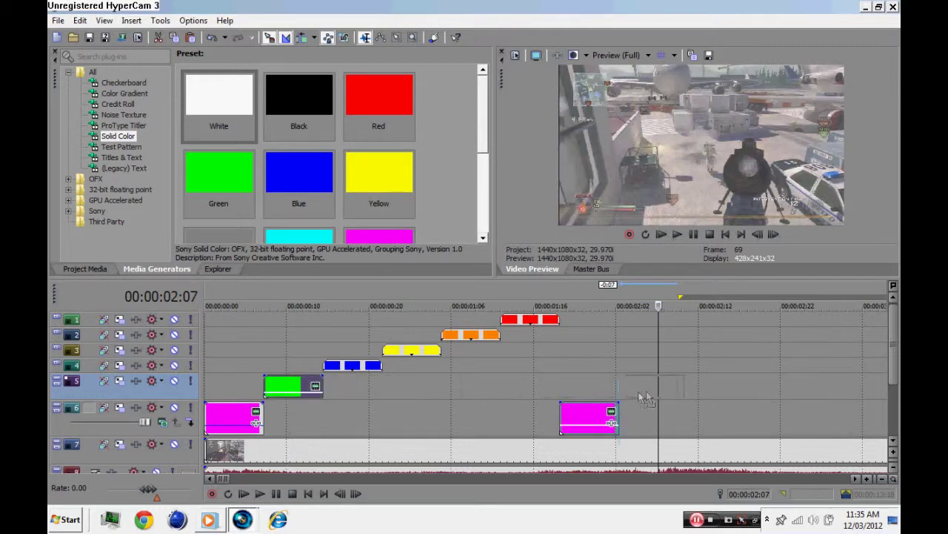
drag(304, 386, 637, 397)
key(Return)
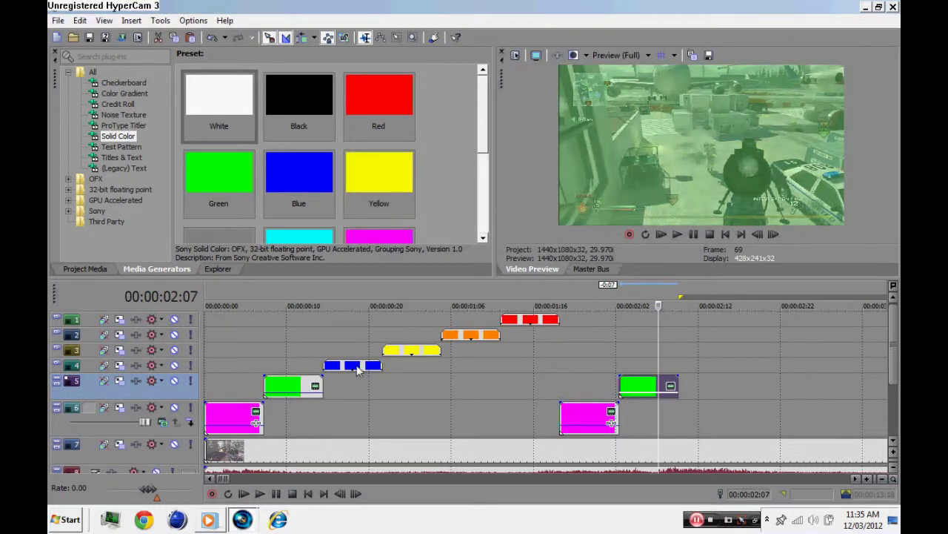
drag(356, 370, 710, 371)
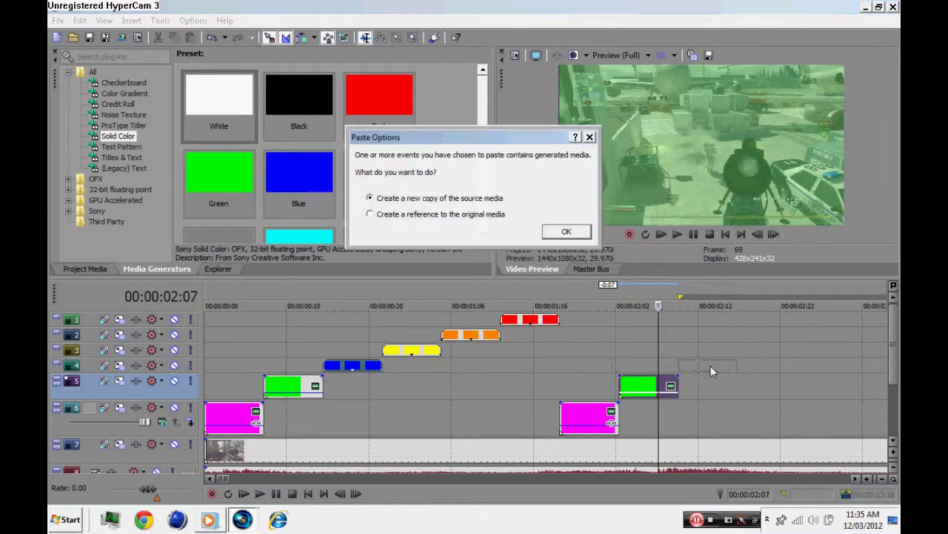
key(Return)
drag(413, 353, 768, 339)
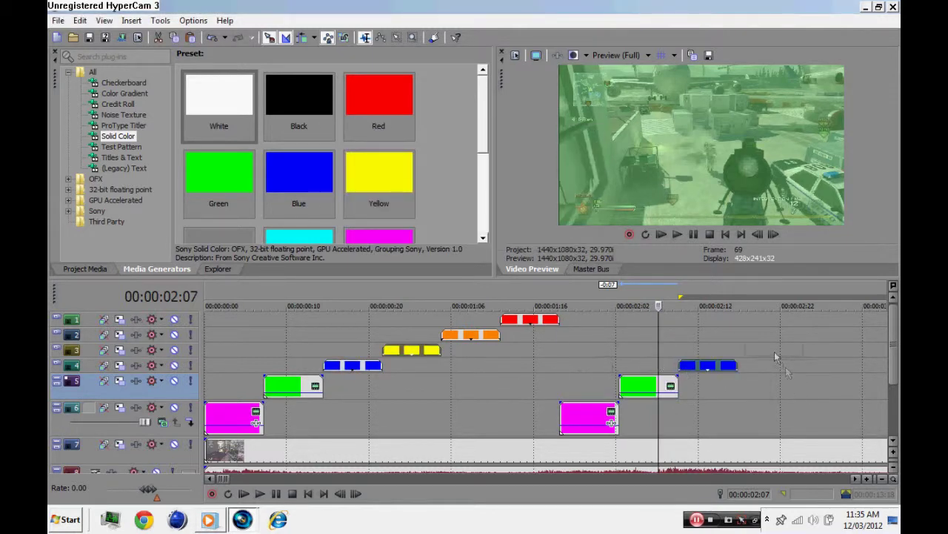
key(Return)
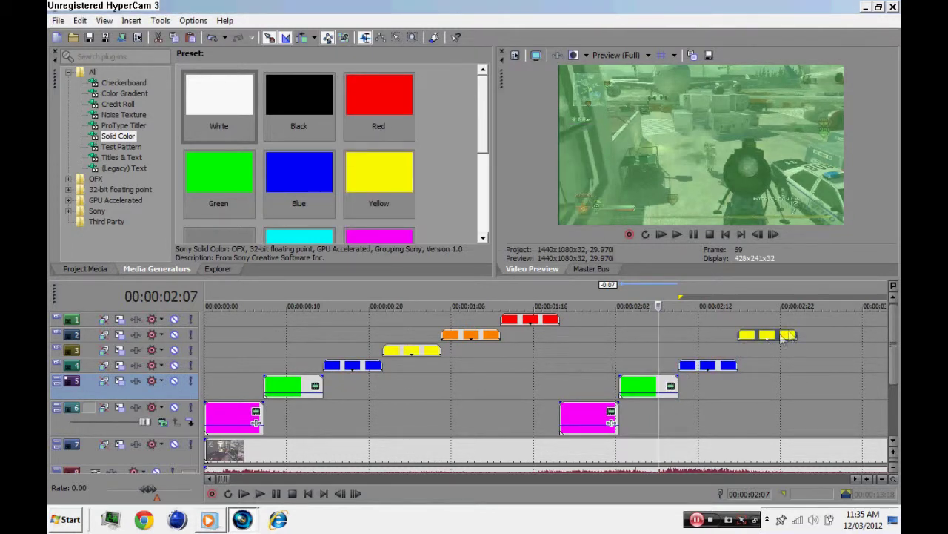
drag(763, 339, 748, 353)
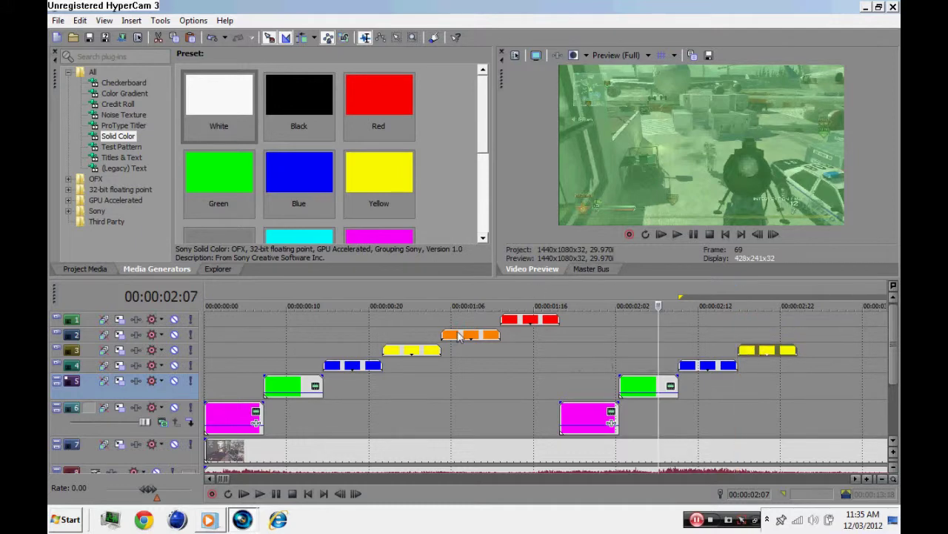
Paste orange and red event copies and more pattern copies as new media.
click(805, 338)
key(ctrl+v)
key(Return)
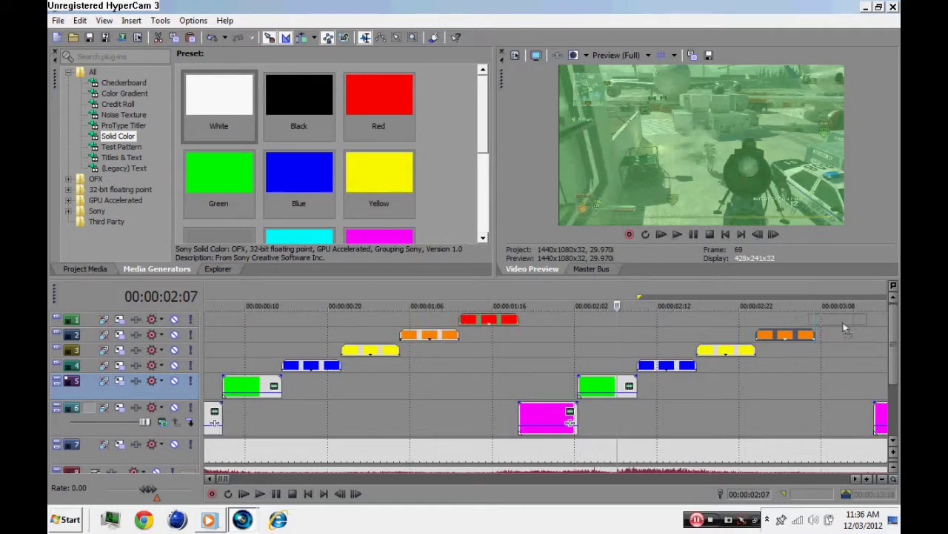
key(ctrl+v)
key(Return)
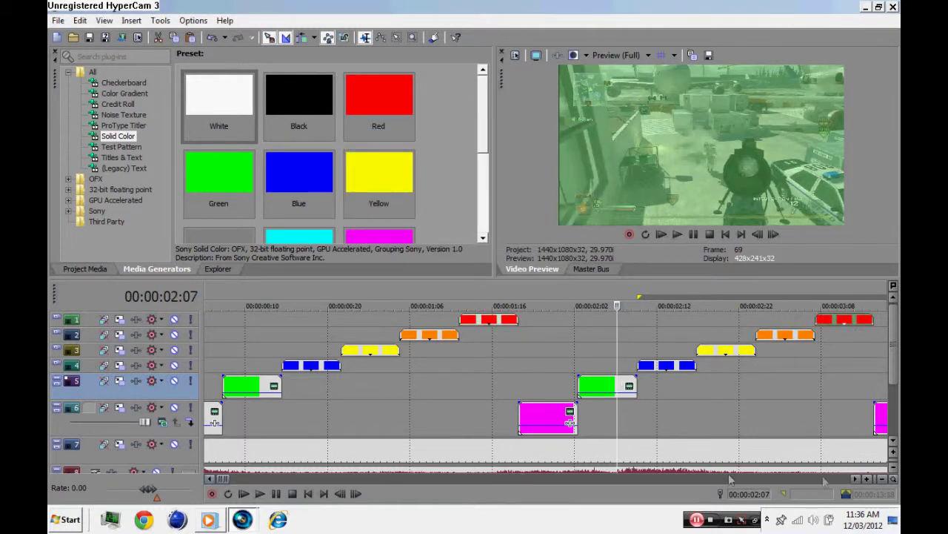
drag(730, 481, 858, 480)
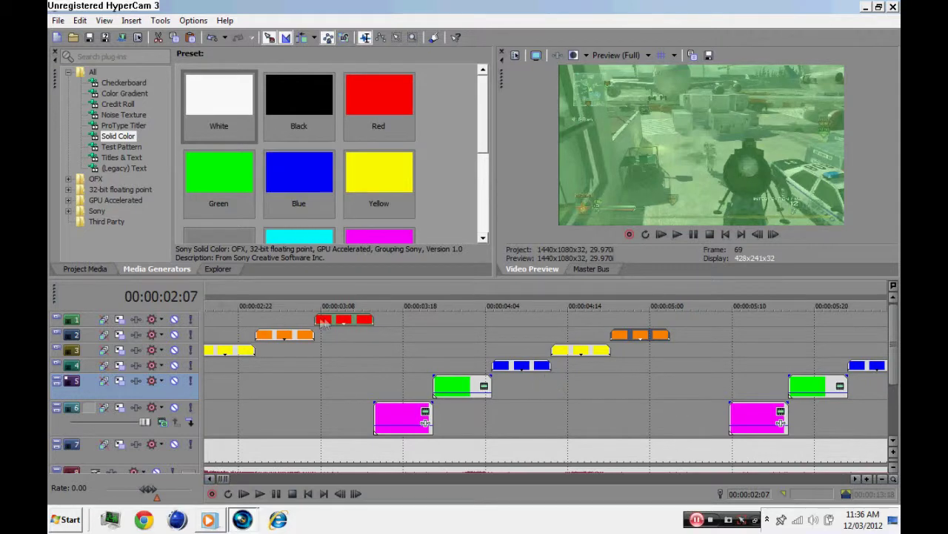
key(ctrl+v)
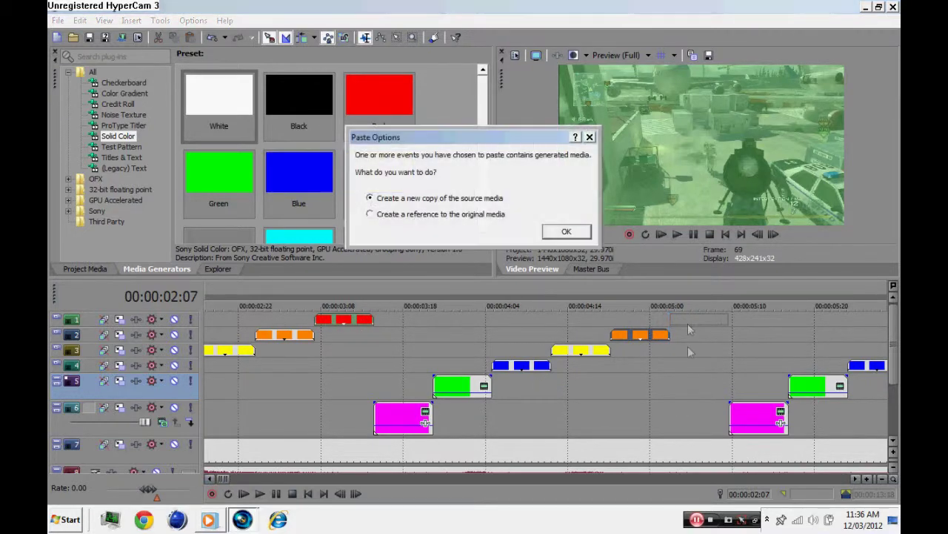
click(554, 234)
click(856, 478)
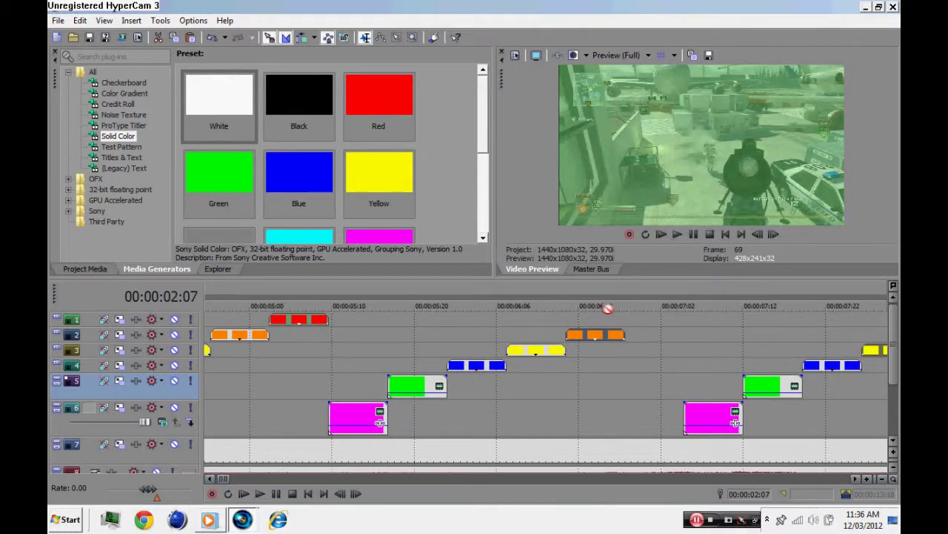
key(ctrl+v)
key(Return)
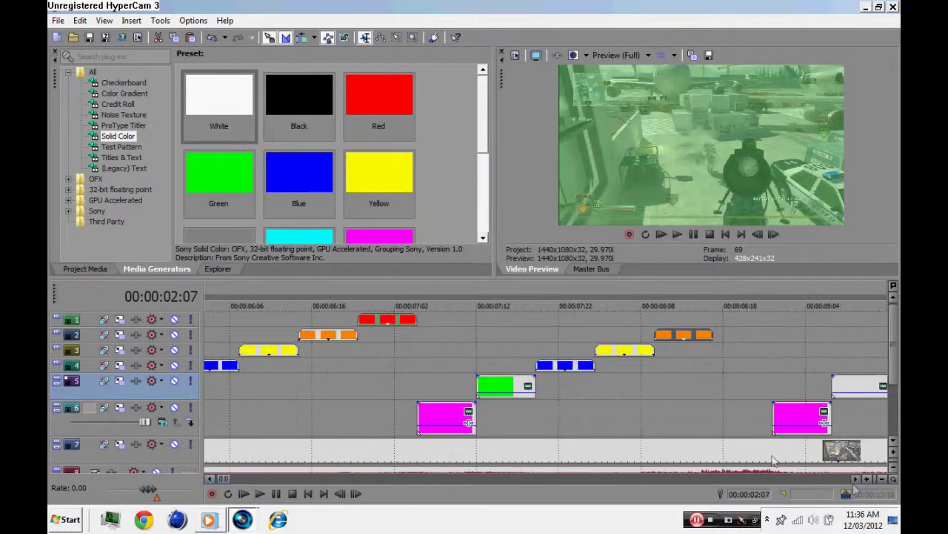
scroll(532, 369, down, 5)
Paste seven more copies of the colour pattern as new media after the existing events.
scroll(532, 369, down, 3)
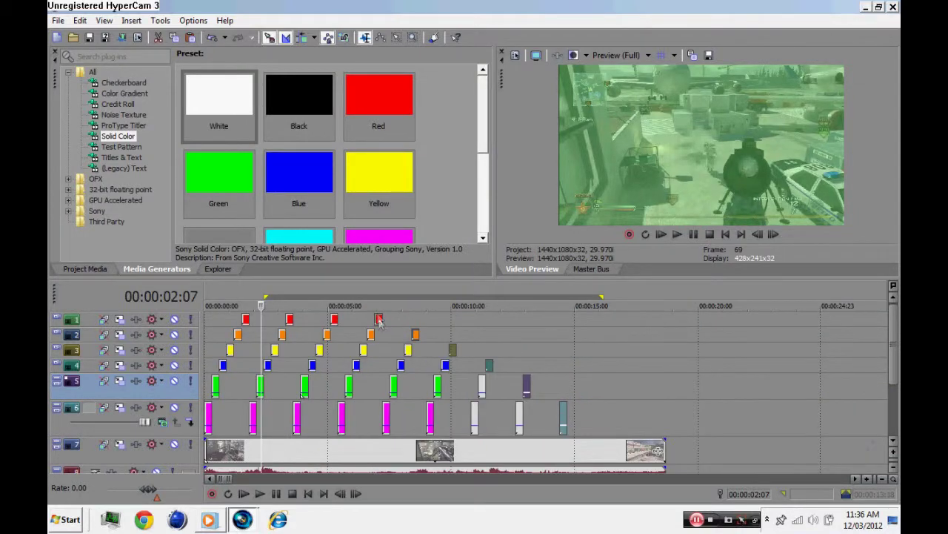
key(ctrl+v)
key(Return)
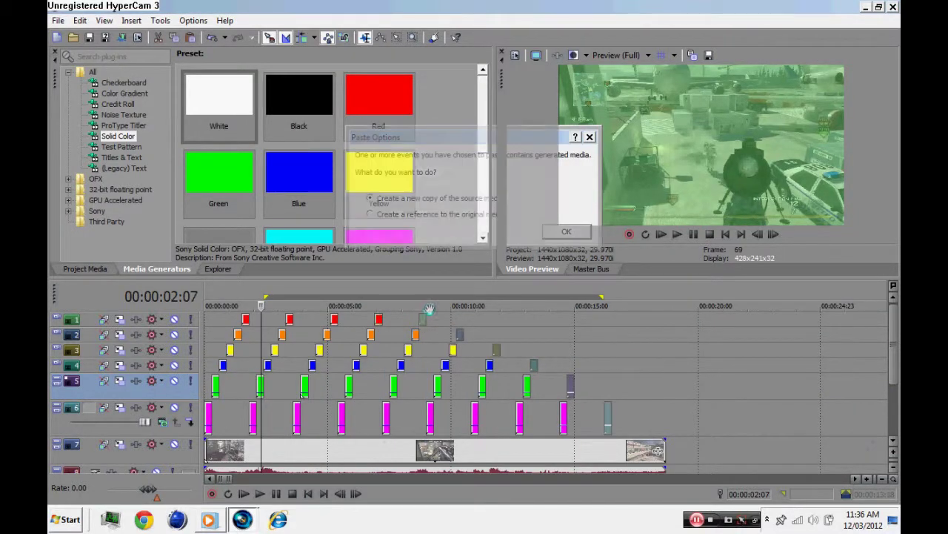
key(ctrl+v)
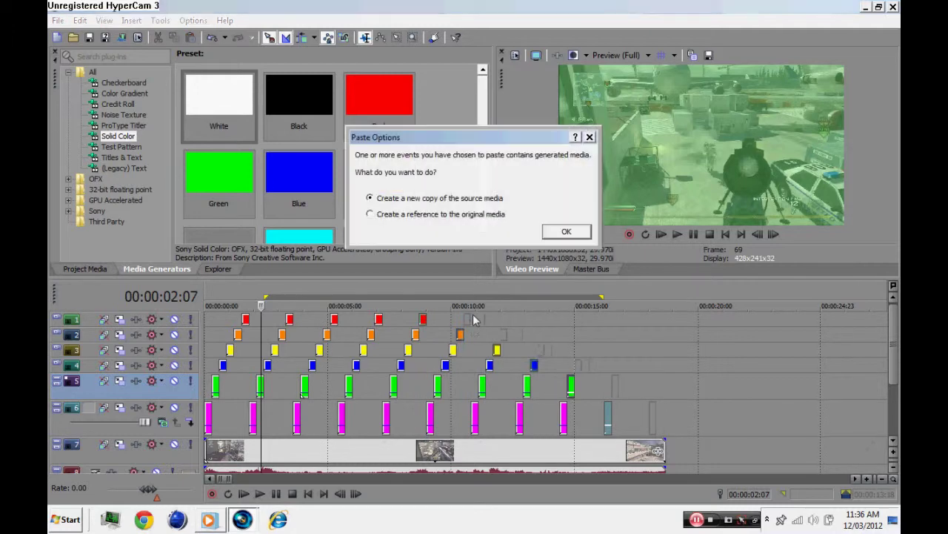
key(Return)
key(ctrl+v)
key(Return)
key(ctrl+v)
key(Return)
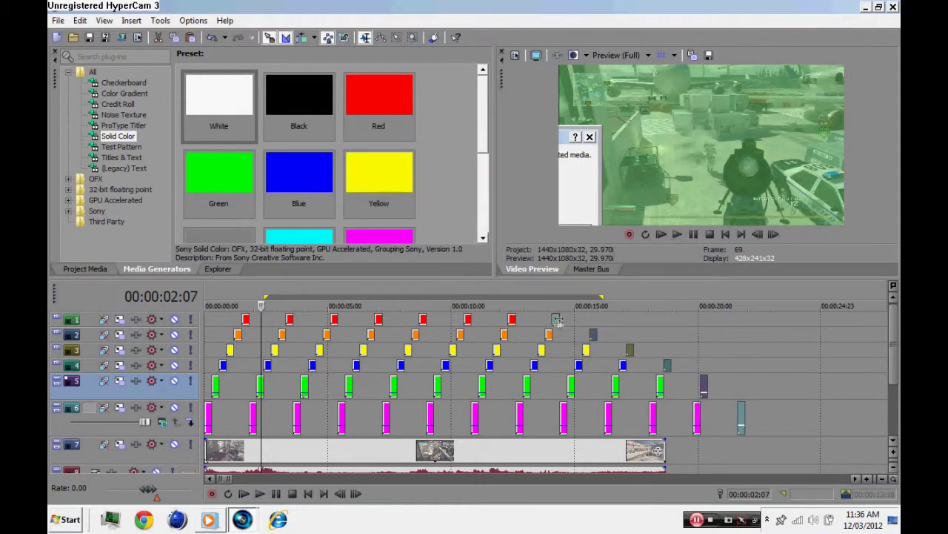
key(ctrl+v)
key(Return)
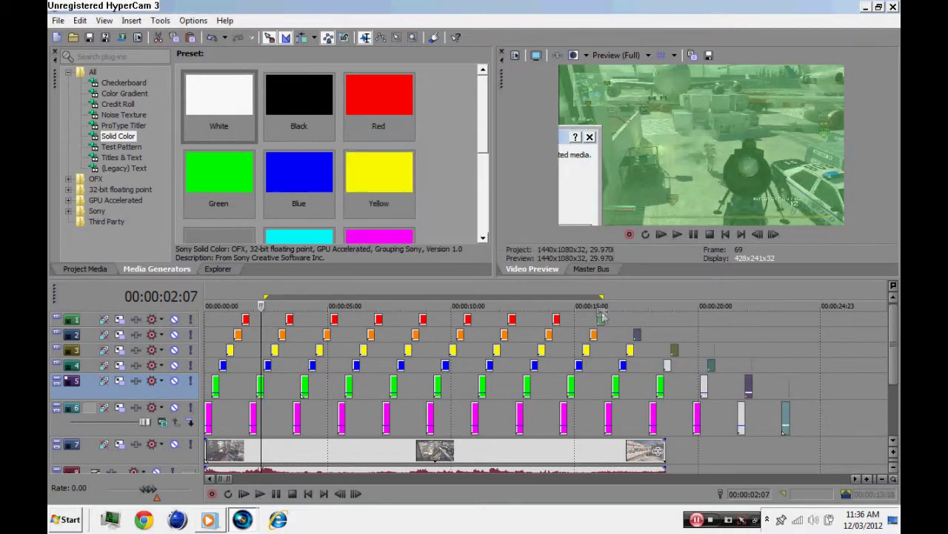
key(ctrl+v)
key(Return)
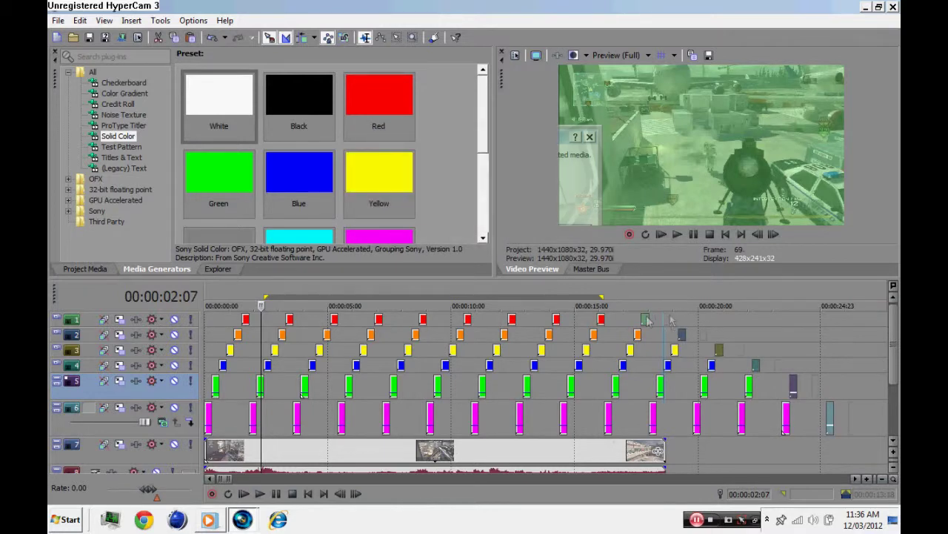
key(ctrl+v)
key(Return)
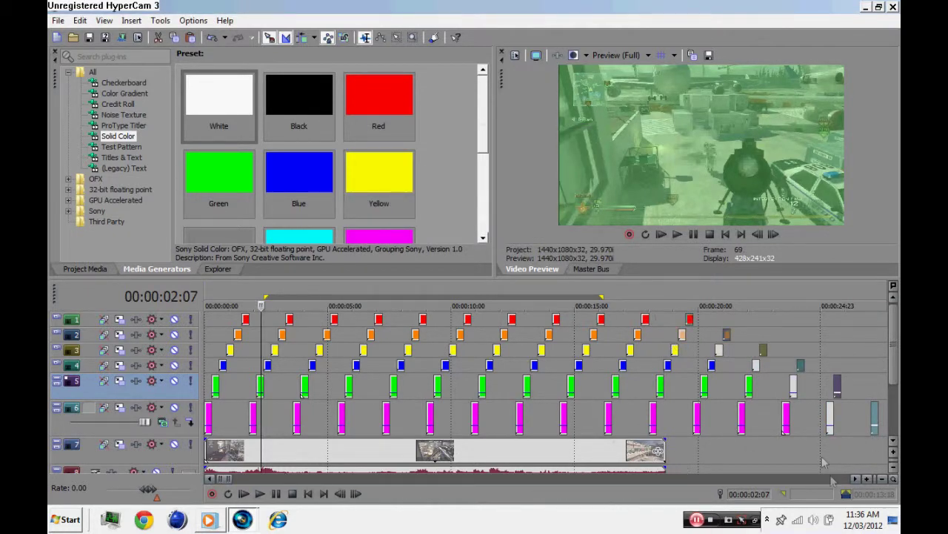
Select from the gameplay clip's end rightwards and delete the colour events there.
scroll(782, 422, right, 5)
drag(777, 398, 535, 398)
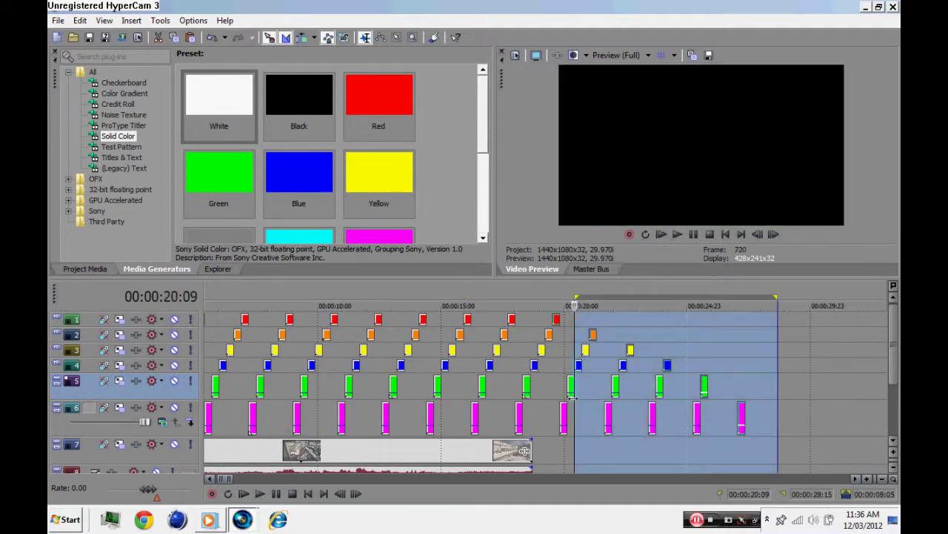
scroll(535, 398, up, 4)
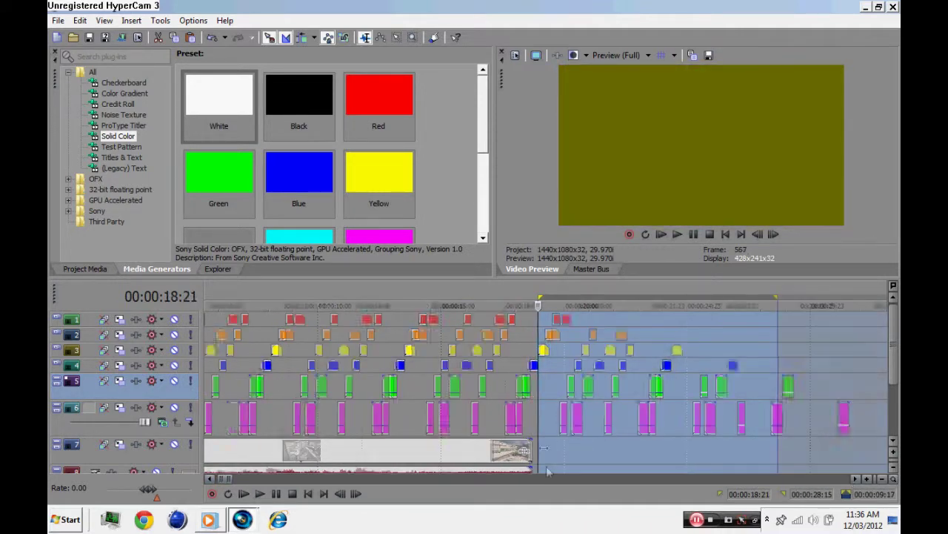
scroll(535, 398, up, 4)
scroll(535, 415, up, 4)
drag(541, 445, 463, 445)
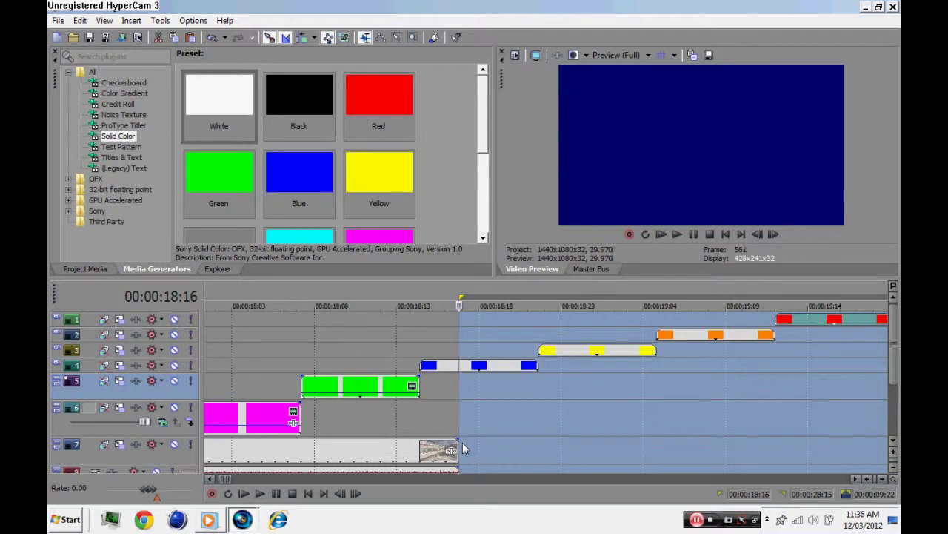
key(Delete)
Zoom out, move the loop region back over the edited part, and reposition the cursor.
scroll(450, 424, down, 5)
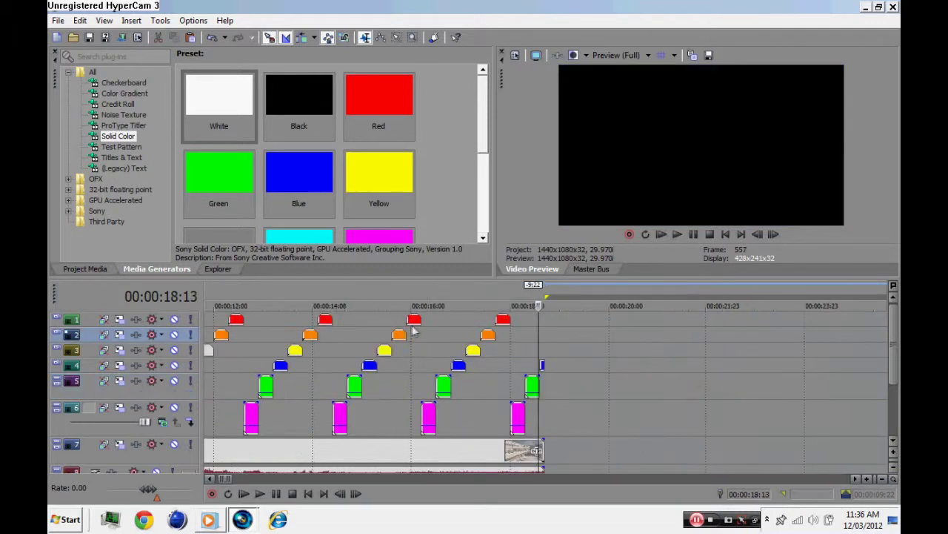
scroll(450, 425, down, 5)
drag(347, 298, 220, 299)
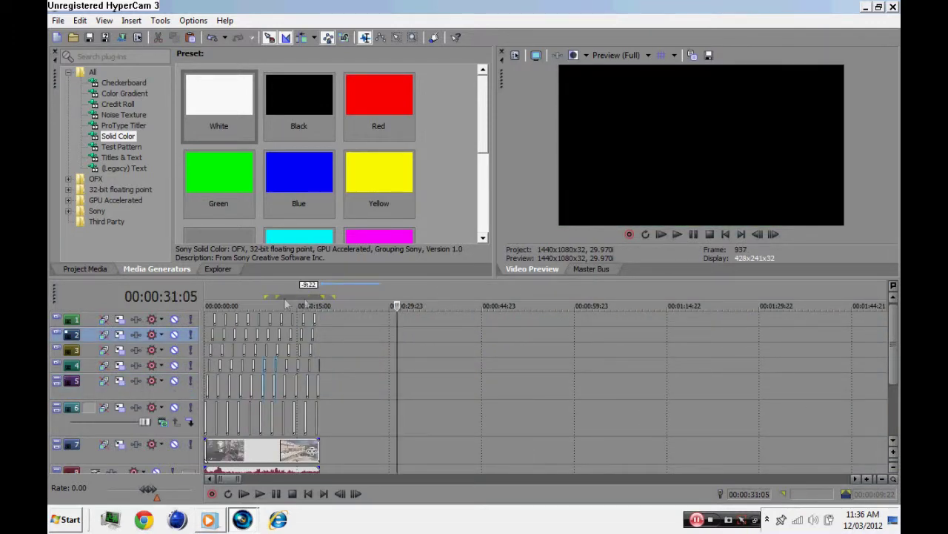
click(358, 340)
Close Vegas, answering No to saving changes to Untitled.
key(Page_Up)
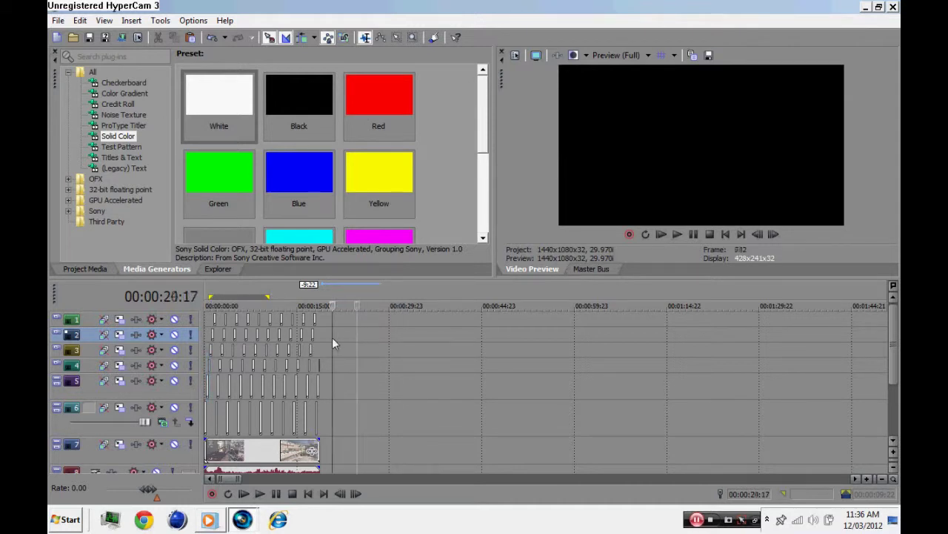
click(894, 7)
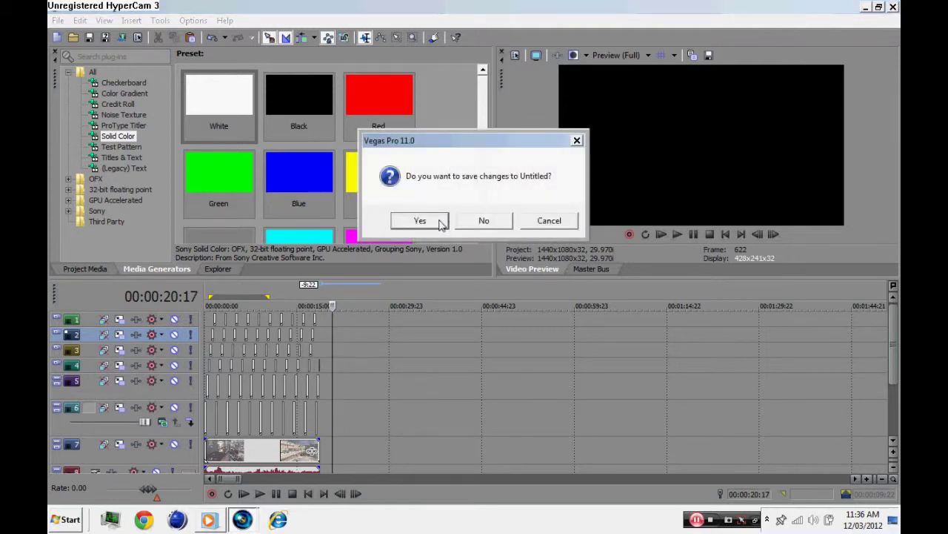
click(475, 225)
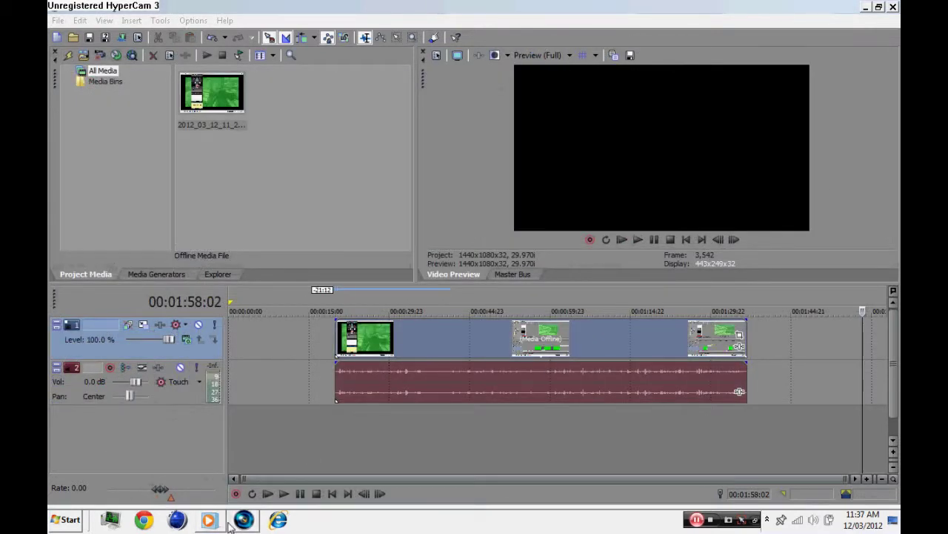
Play the rendered gameplay video in Windows Media Player, then return to Vegas.
click(213, 521)
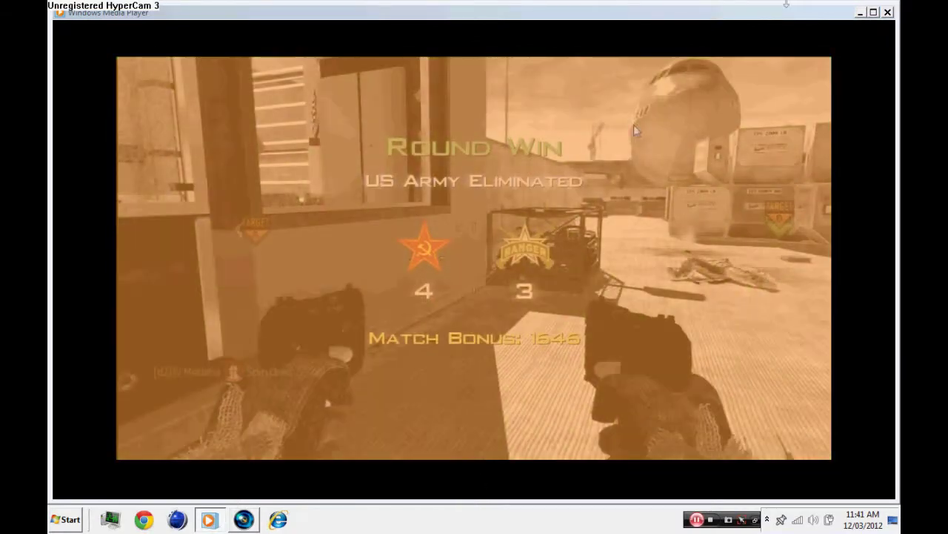
click(241, 520)
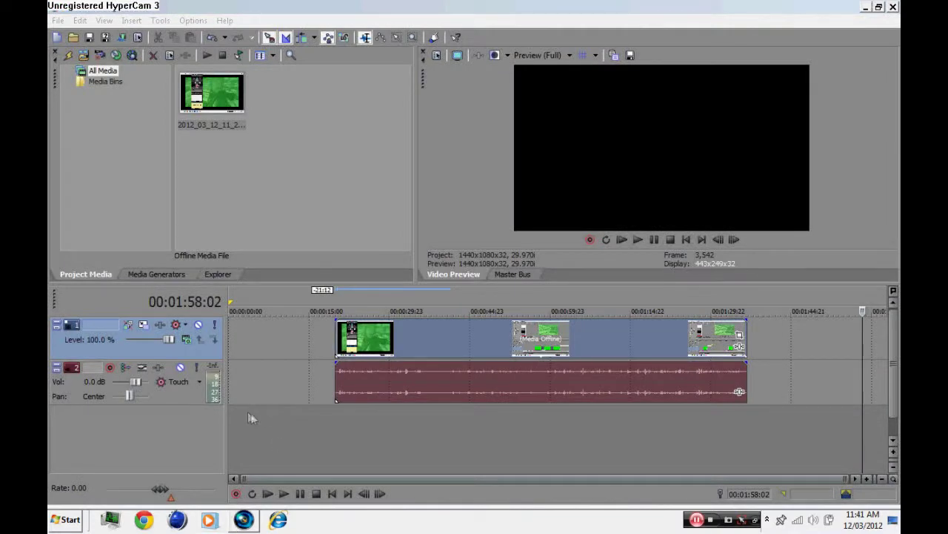
Delete the gameplay video event and its linked audio from the timeline.
click(361, 348)
key(Delete)
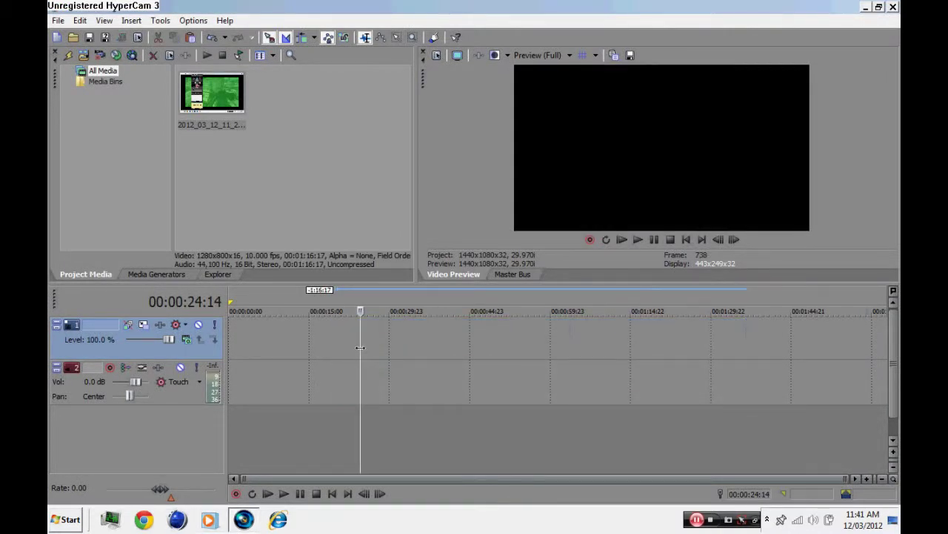